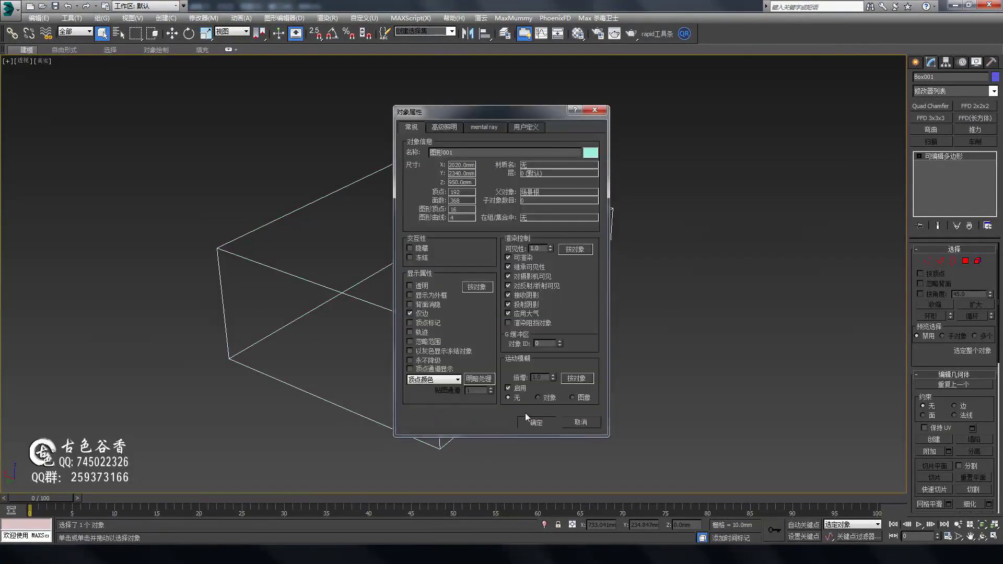
# - Save the bed side-view photo into the 01床 project folder and open it, 790 × 977 pixels
pyautogui.scroll(-5, 613, 212)
pyautogui.scroll(-5, 614, 212)
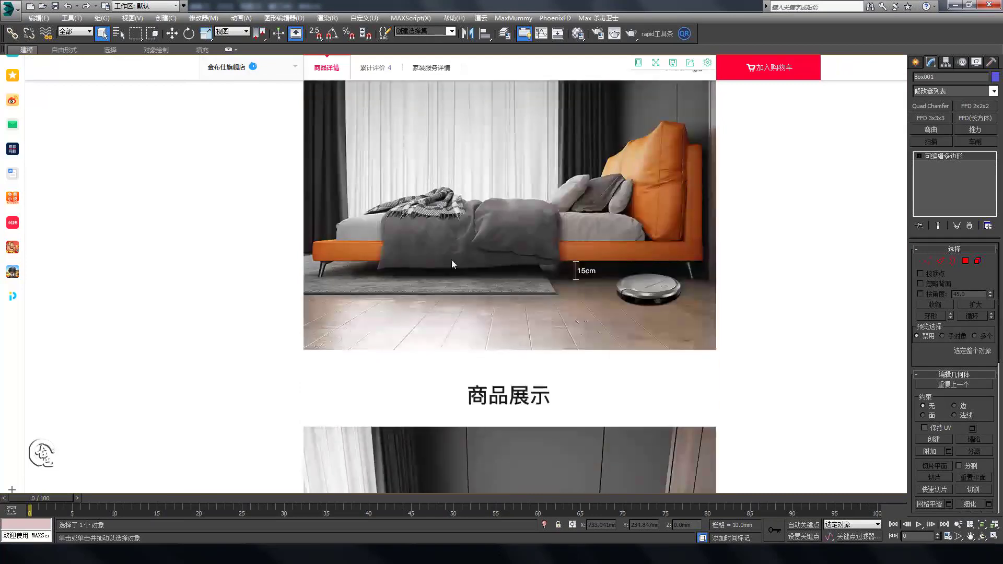
pyautogui.scroll(2, 588, 268)
pyautogui.rightClick(588, 268)
pyautogui.click(617, 291)
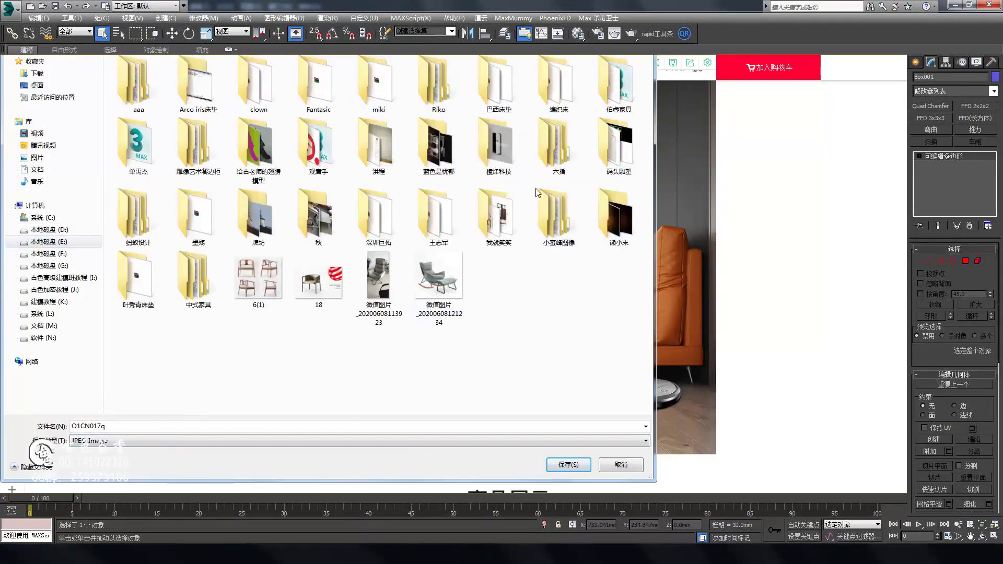
pyautogui.doubleClick(368, 178)
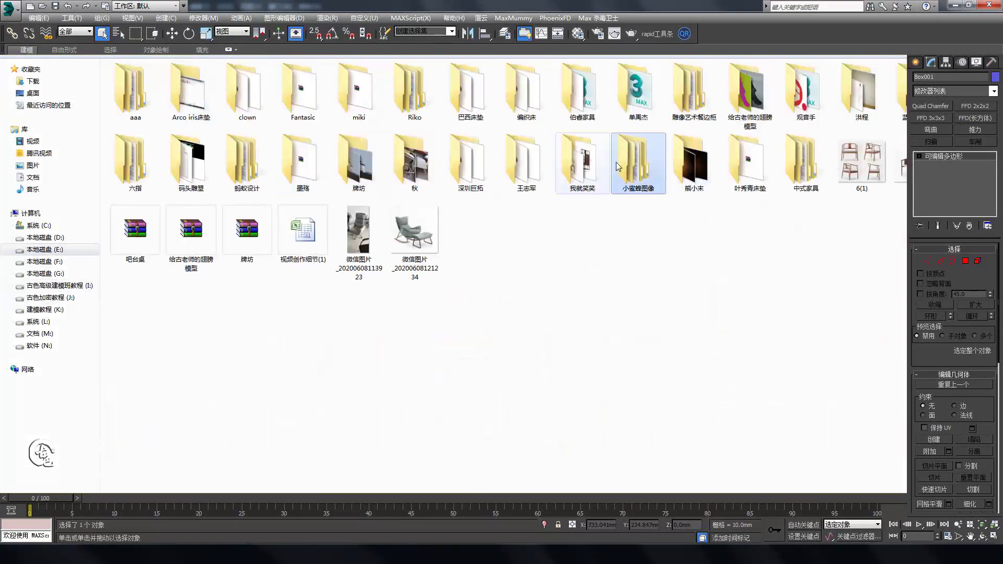
pyautogui.doubleClick(111, 81)
pyautogui.doubleClick(138, 92)
# - Check the image size, crop the photo to the bed, and save it as 床侧面
pyautogui.hotkey('ctrl', 'alt', 'i')
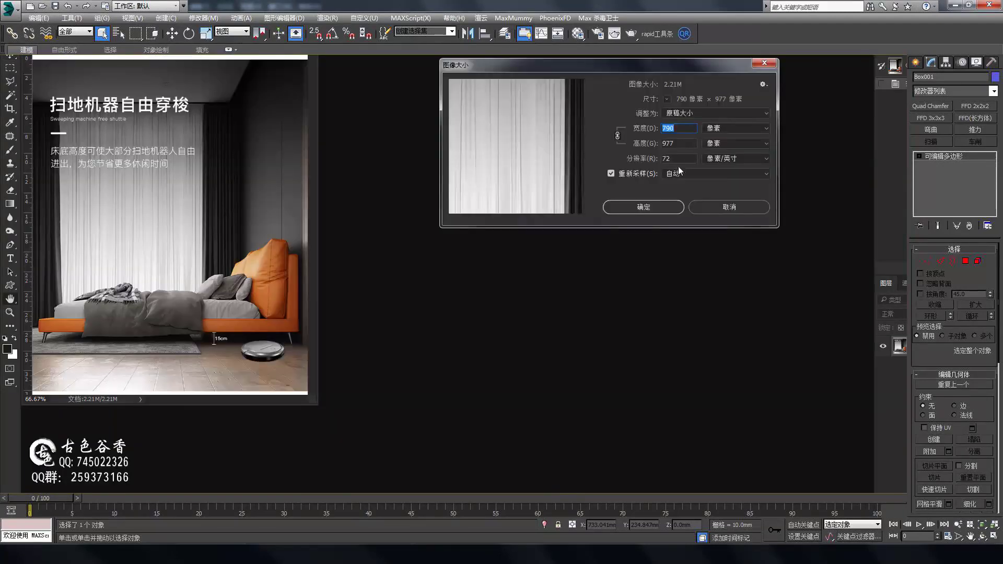
pyautogui.press('Return')
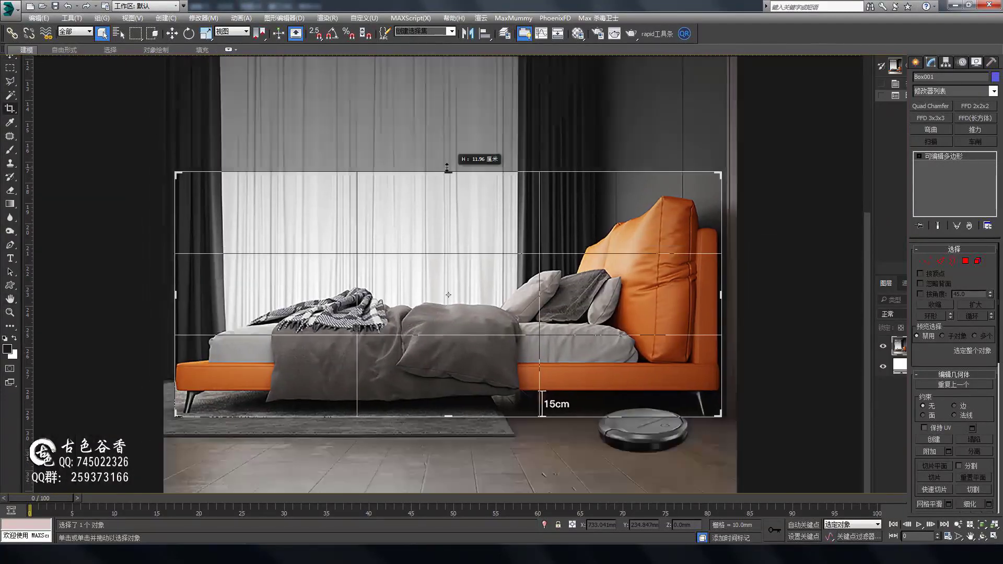
pyautogui.press('Escape')
pyautogui.press('Return')
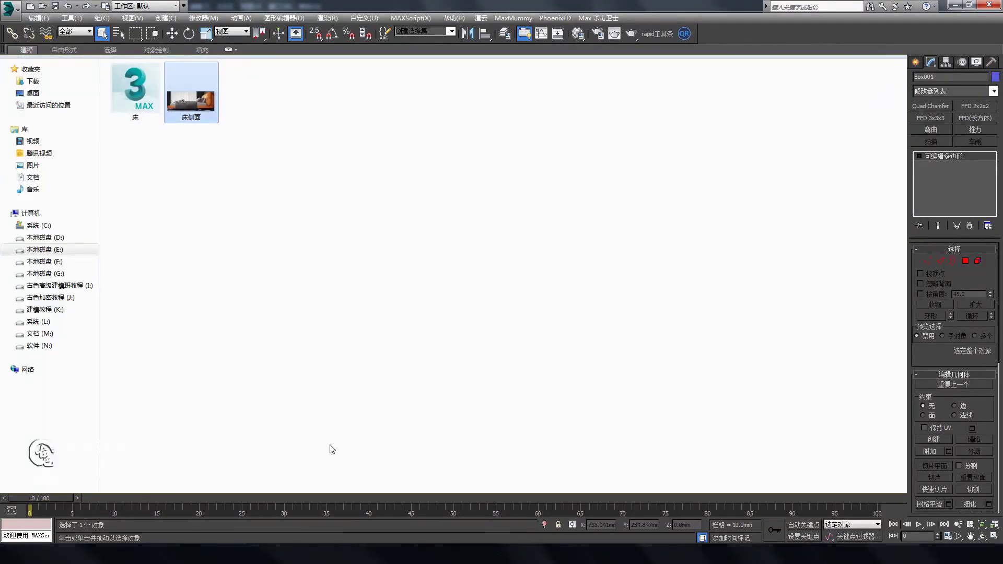
pyautogui.hotkey('alt', 'Tab')
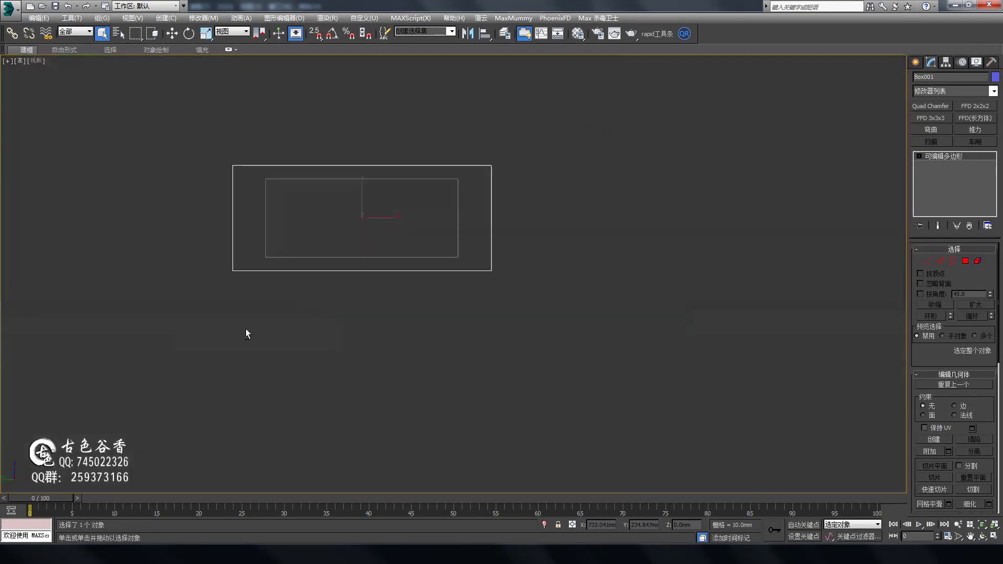
# - Switch to shaded view and pan to frame the bed reference photo
pyautogui.press('F3')
pyautogui.scroll(2, 366, 314)
pyautogui.moveTo(365, 313); pyautogui.dragTo(403, 325, button='middle')
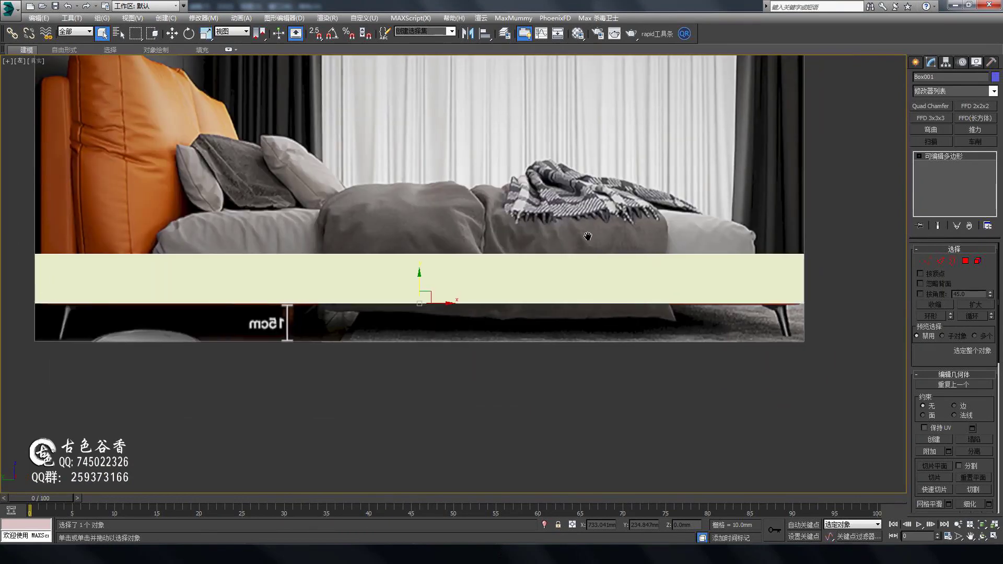
pyautogui.moveTo(587, 236); pyautogui.dragTo(580, 239, button='middle')
# - Make the frame box see-through and view the mitred frame in perspective
pyautogui.press('m')
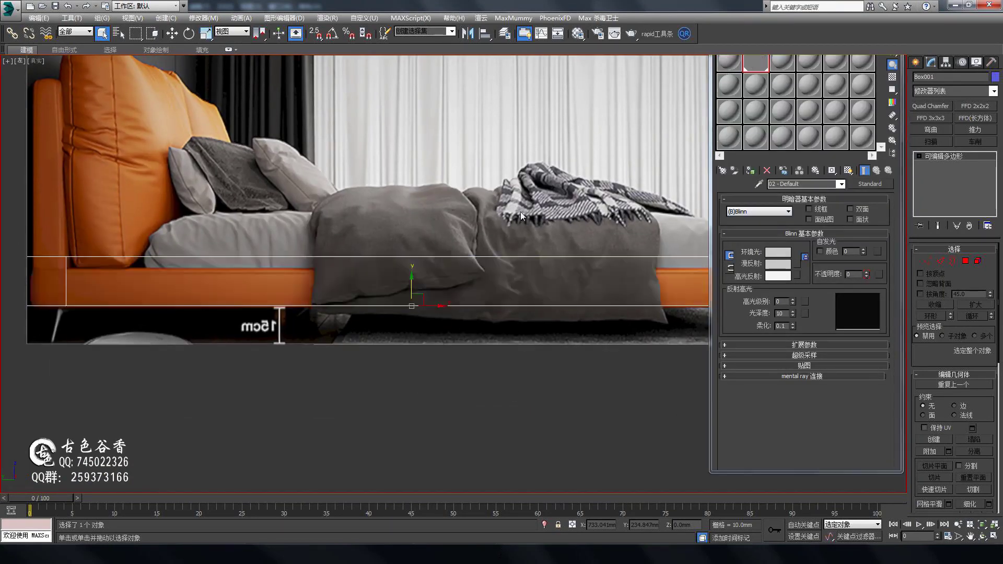
pyautogui.press('m')
pyautogui.press('t')
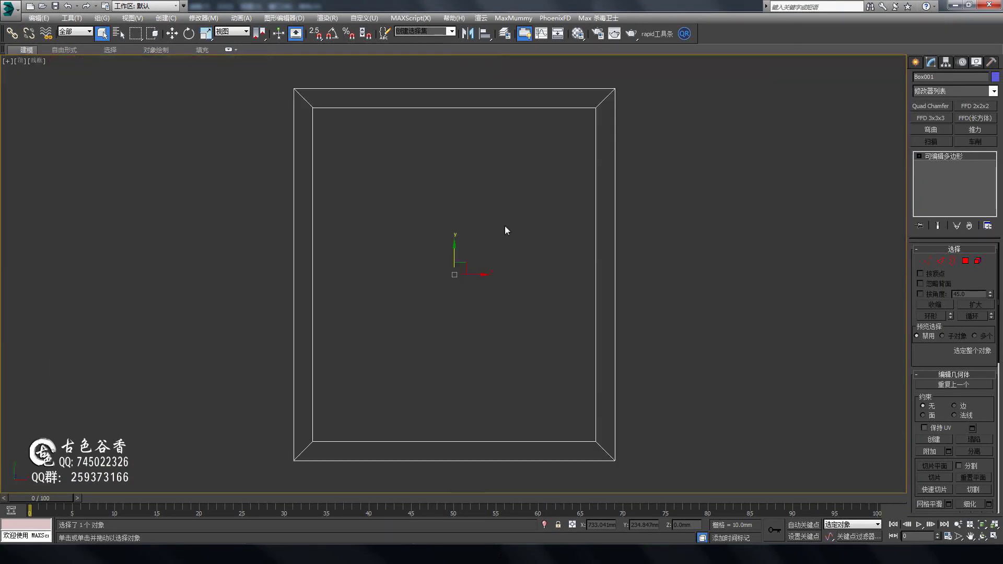
pyautogui.press('p')
pyautogui.keyDown('alt'); pyautogui.moveTo(505, 225); pyautogui.dragTo(547, 346, button='middle'); pyautogui.keyUp('alt')
pyautogui.hotkey('alt', 'w')
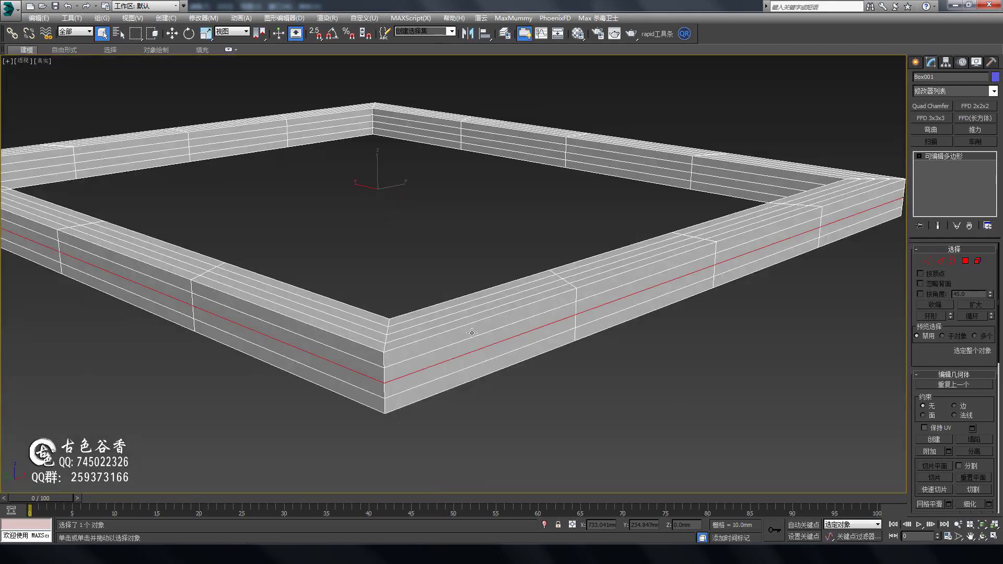
# - Inspect a frame corner up close, then pan the top view across the frame
pyautogui.keyDown('alt'); pyautogui.moveTo(557, 217); pyautogui.dragTo(645, 264, button='middle'); pyautogui.keyUp('alt')
pyautogui.scroll(3, 513, 310)
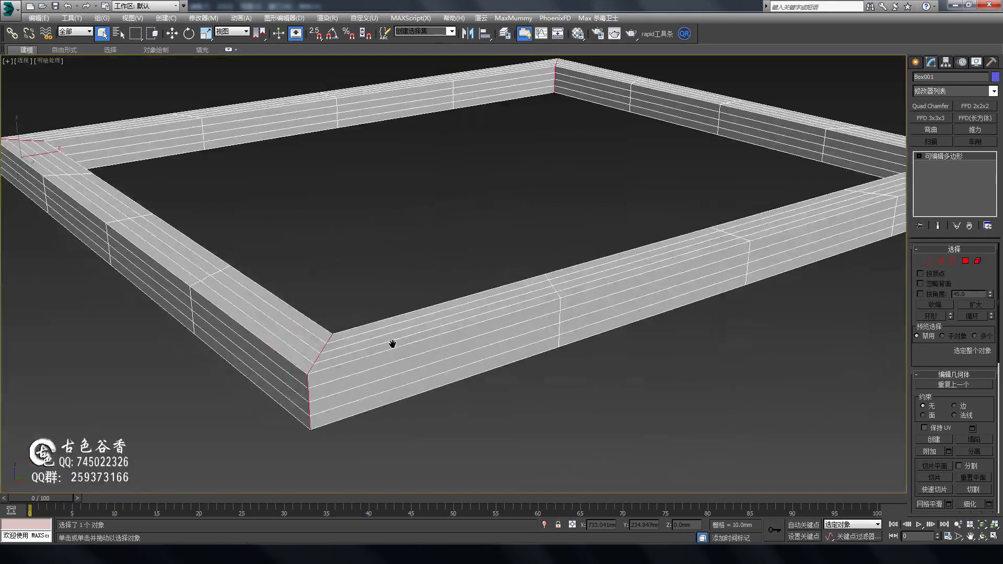
pyautogui.scroll(5, 436, 356)
pyautogui.scroll(-5, 437, 356)
pyautogui.press('t')
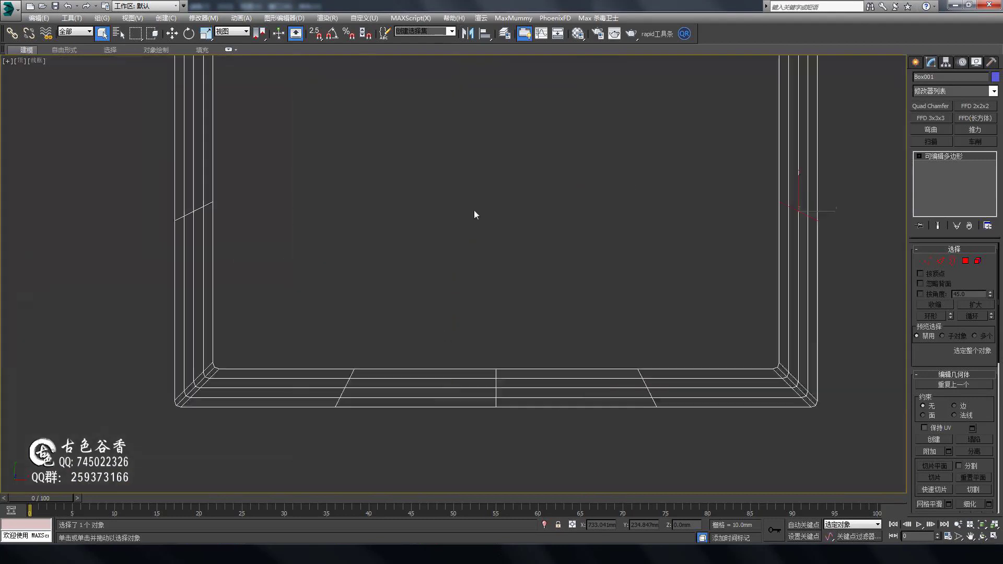
pyautogui.scroll(-2, 474, 210)
pyautogui.moveTo(384, 355); pyautogui.dragTo(397, 341, button='middle')
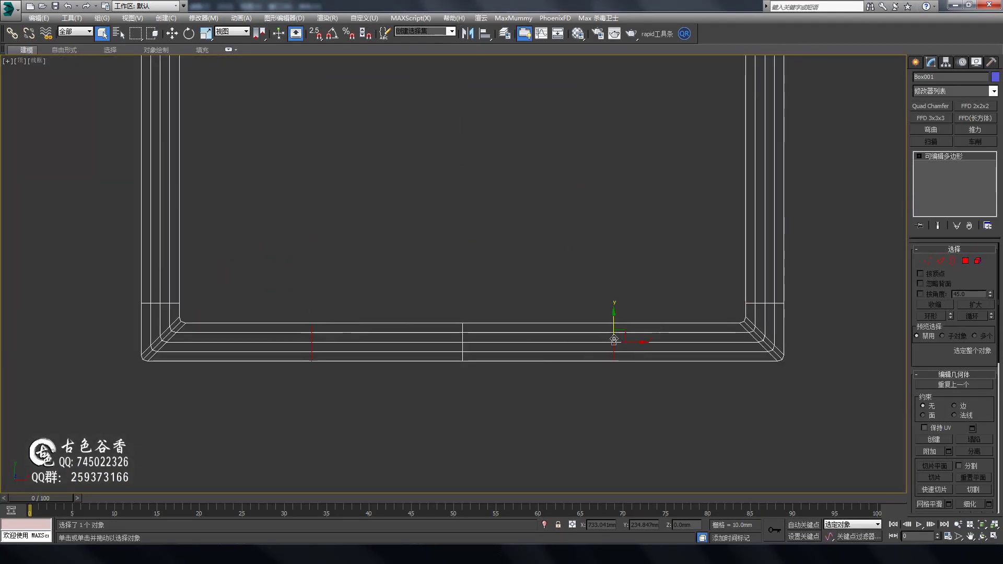
pyautogui.moveTo(527, 340); pyautogui.dragTo(524, 352, button='middle')
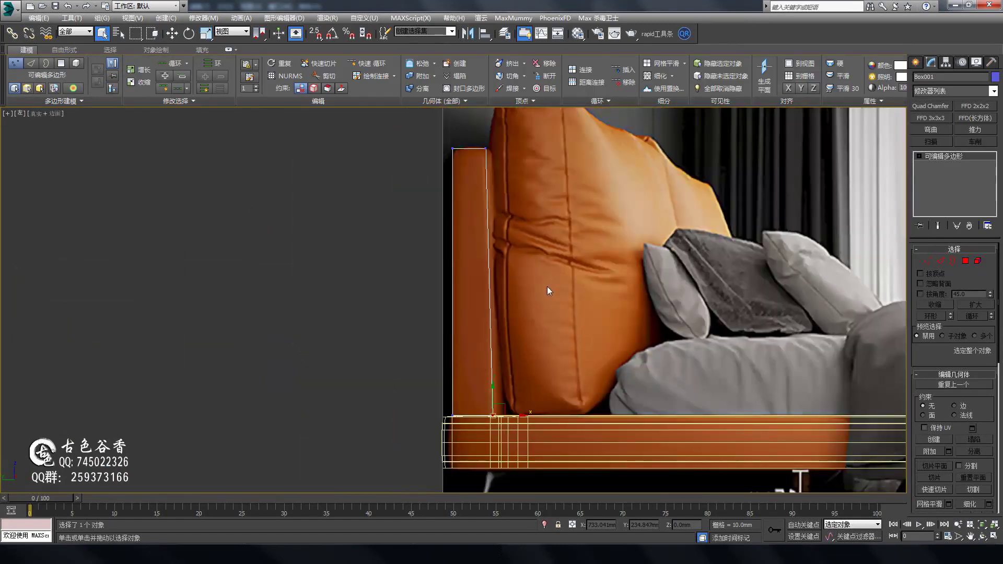
# - Enter edge mode and orbit the headboard box to reach its edge loop
pyautogui.press('2')
pyautogui.scroll(3, 496, 313)
pyautogui.scroll(3, 496, 340)
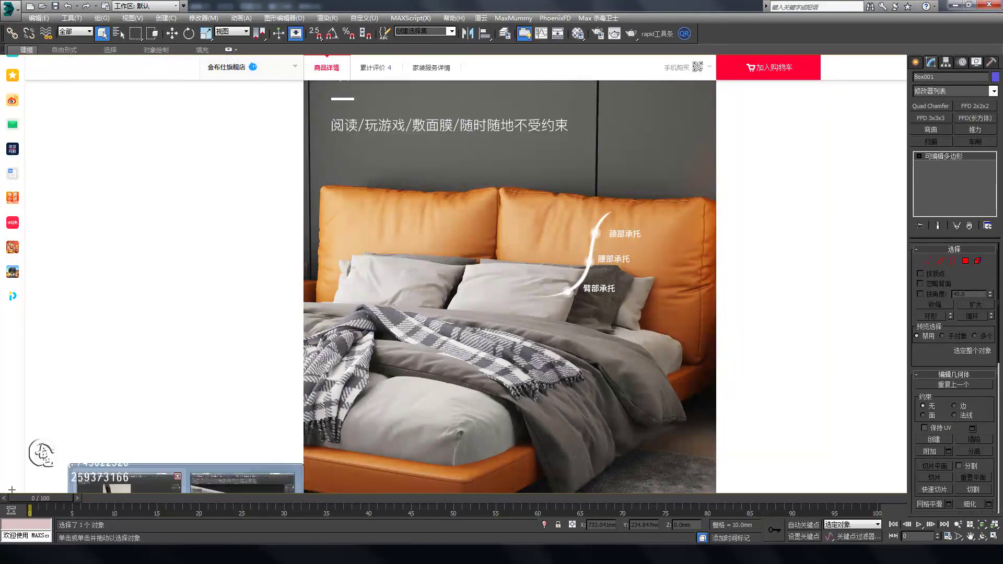
pyautogui.scroll(-5, 553, 226)
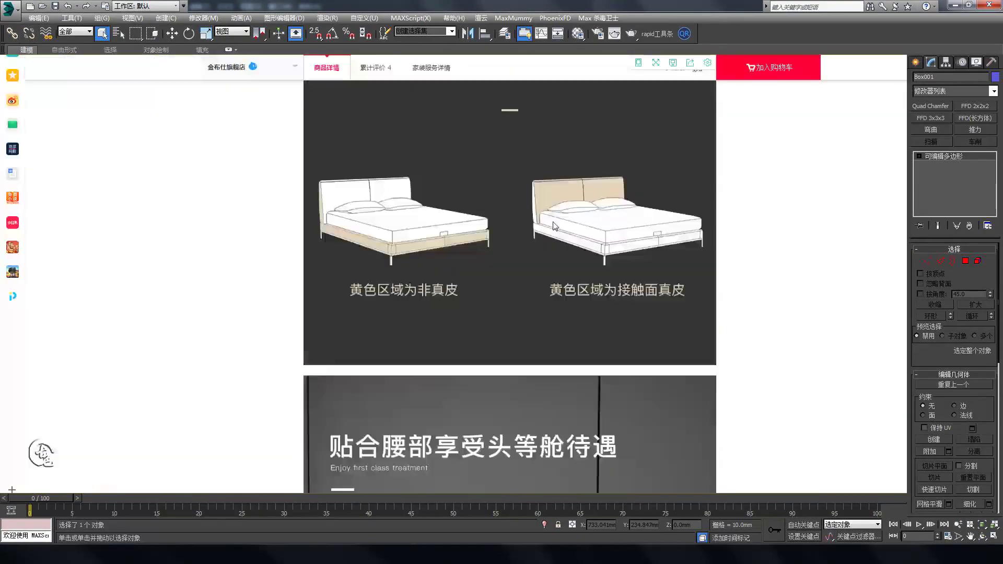
pyautogui.scroll(-5, 553, 226)
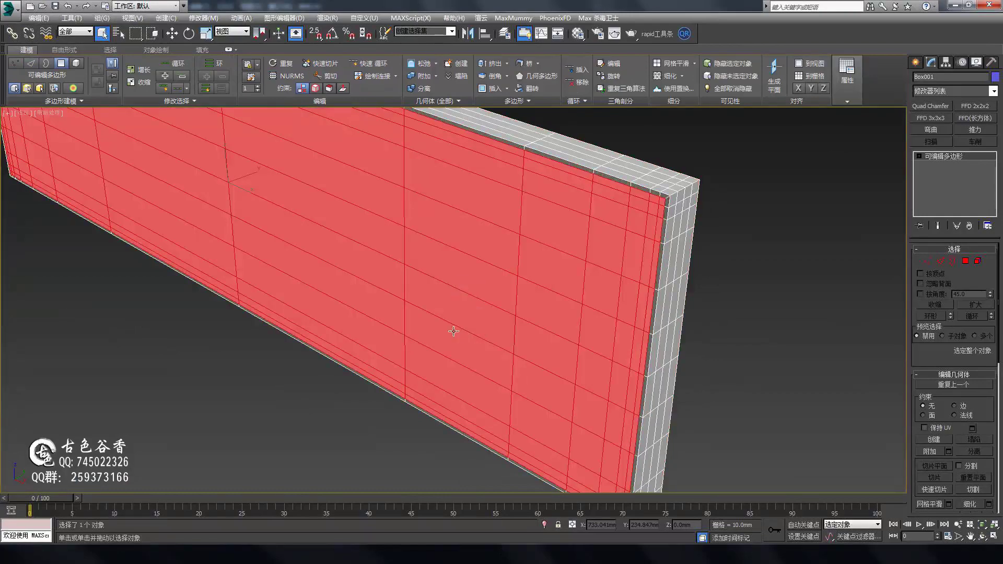
pyautogui.keyDown('alt'); pyautogui.moveTo(453, 330); pyautogui.dragTo(523, 314, button='middle'); pyautogui.keyUp('alt')
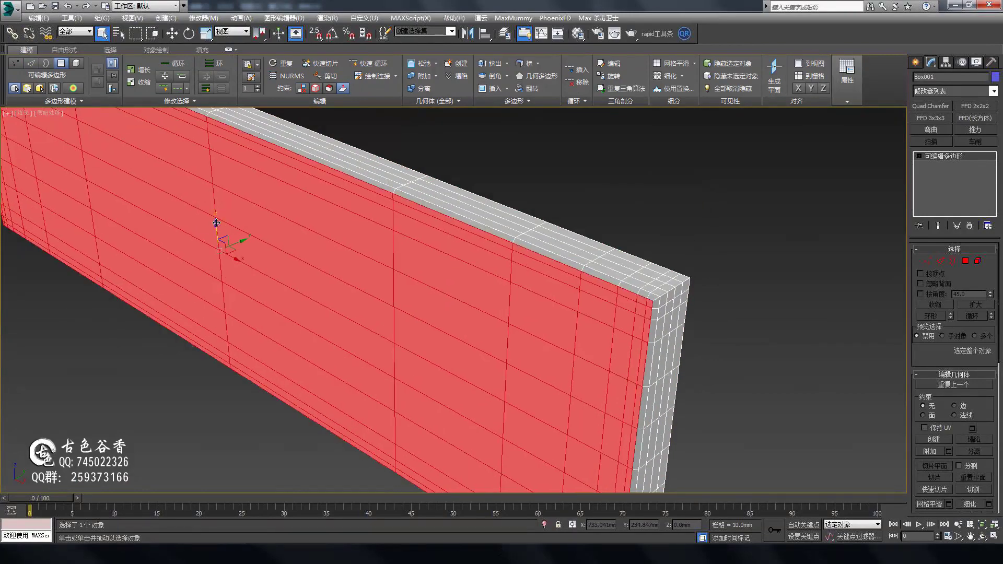
pyautogui.press('2')
pyautogui.scroll(5, 594, 301)
pyautogui.keyDown('alt'); pyautogui.moveTo(594, 301); pyautogui.dragTo(298, 332, button='middle'); pyautogui.keyUp('alt')
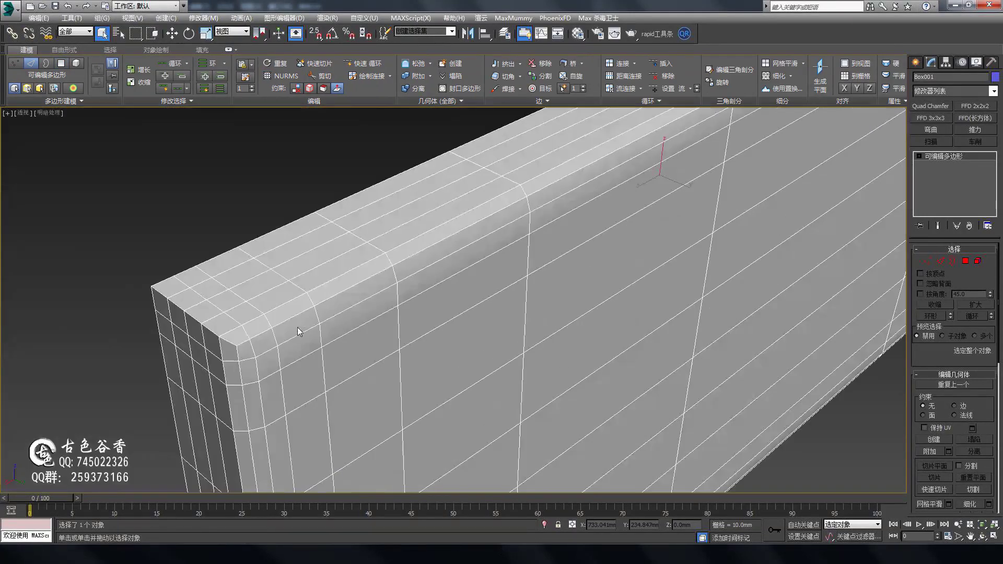
pyautogui.scroll(-4, 351, 240)
pyautogui.scroll(5, 605, 246)
# - Chamfer the headboard edge loop 4 mm and extrude it 10 mm/3 mm into a seam groove
pyautogui.hotkey('ctrl', 'shift', 'c')
pyautogui.scroll(-5, 379, 324)
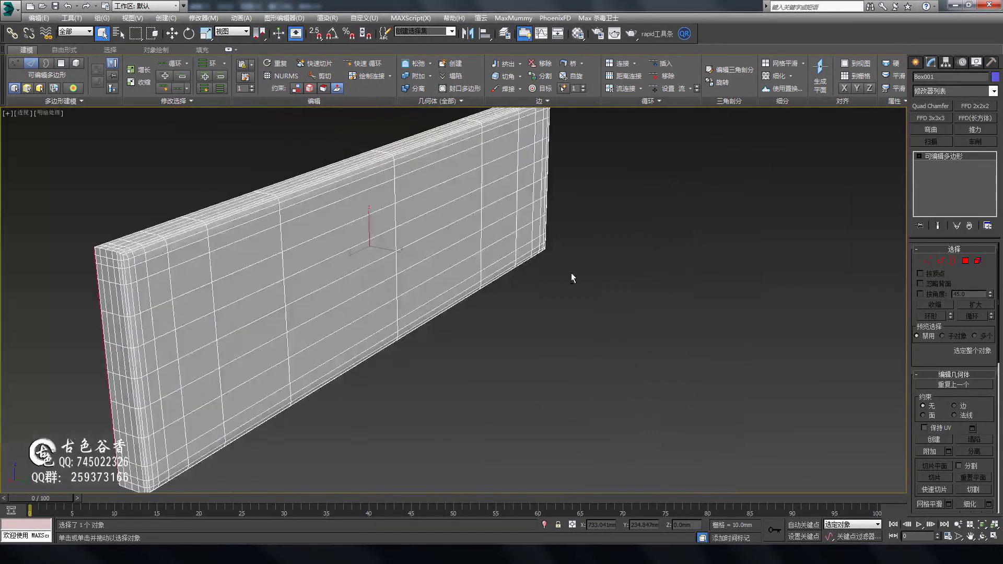
pyautogui.scroll(5, 571, 280)
pyautogui.hotkey('shift', 'e')
pyautogui.keyDown('alt'); pyautogui.moveTo(375, 344); pyautogui.dragTo(470, 314, button='middle'); pyautogui.keyUp('alt')
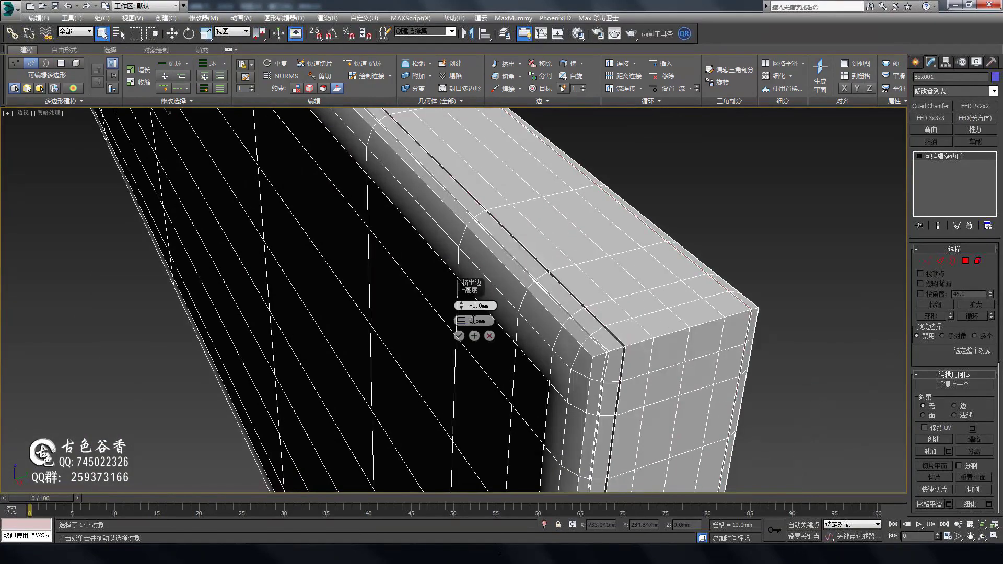
pyautogui.press('Return')
# - Preview the headboard with NURMS smoothing, then turn it off
pyautogui.scroll(-4, 582, 307)
pyautogui.scroll(4, 583, 307)
pyautogui.moveTo(582, 307)
pyautogui.keyDown('alt'); pyautogui.mouseDown(button='middle')
pyautogui.moveTo(588, 369)
pyautogui.moveTo(414, 347)
pyautogui.mouseUp(button='middle'); pyautogui.keyUp('alt')
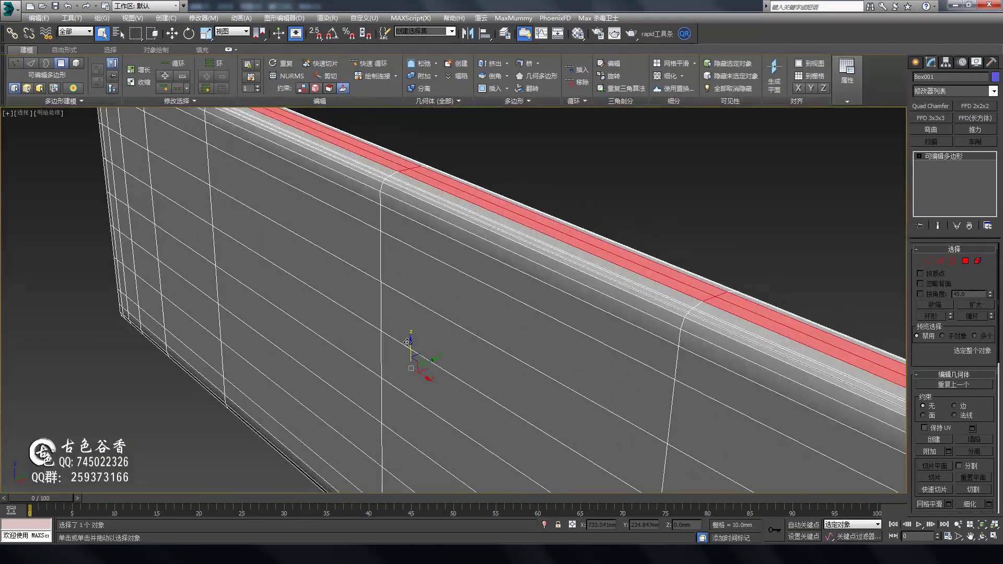
pyautogui.scroll(-4, 414, 347)
pyautogui.scroll(4, 582, 300)
pyautogui.hotkey('ctrl', 'shift', 'n')
pyautogui.scroll(-5, 583, 300)
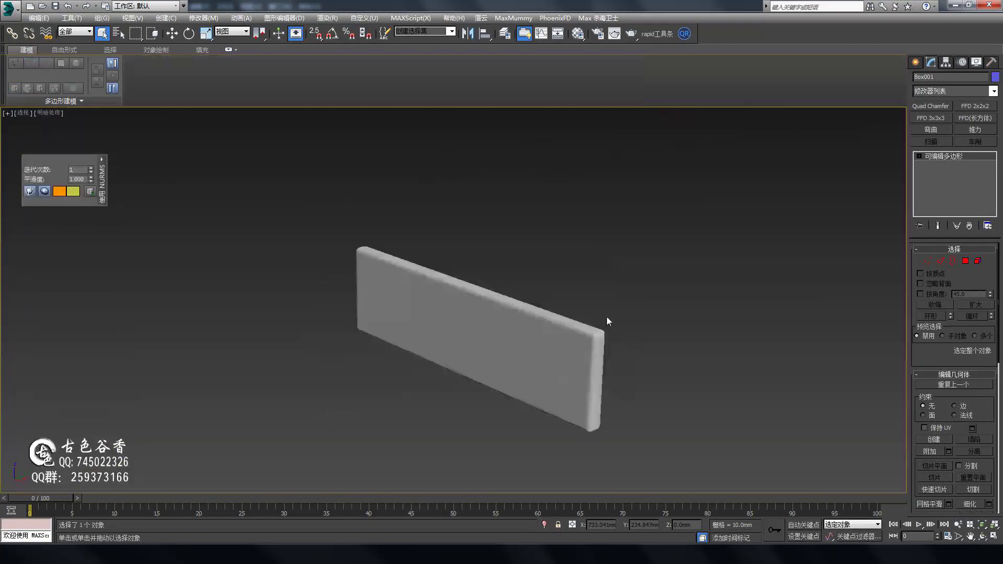
pyautogui.hotkey('ctrl', 'shift', 'n')
# - Select the headboard's front face, re-enable smoothing, and switch to the Left view
pyautogui.press('4')
pyautogui.click(600, 318)
pyautogui.scroll(5, 601, 318)
pyautogui.keyDown('alt'); pyautogui.moveTo(601, 319); pyautogui.dragTo(470, 292, button='middle'); pyautogui.keyUp('alt')
pyautogui.keyDown('alt'); pyautogui.moveTo(366, 292); pyautogui.dragTo(470, 290, button='middle'); pyautogui.keyUp('alt')
pyautogui.press('4')
pyautogui.hotkey('ctrl', 'shift', 'n')
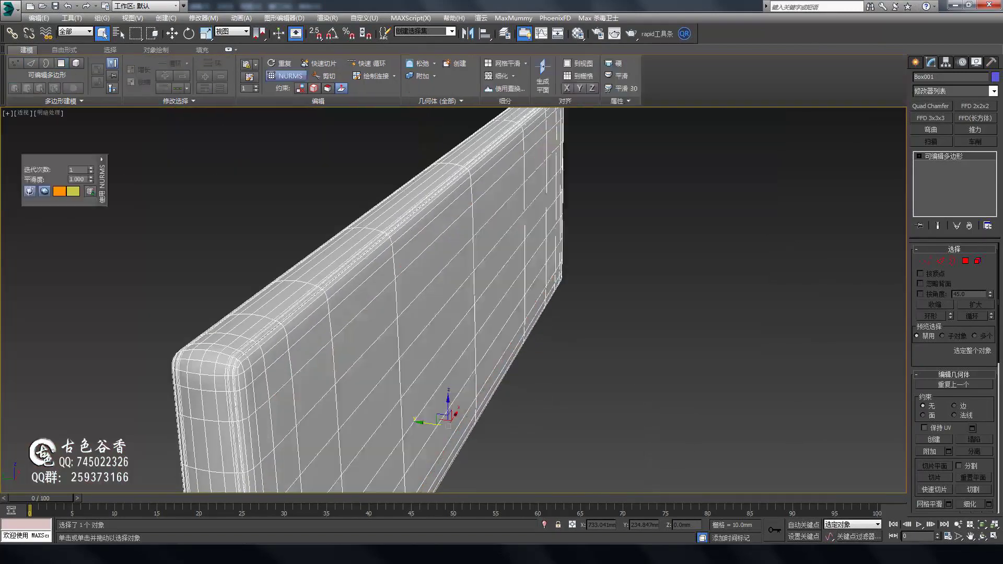
pyautogui.scroll(-5, 577, 339)
pyautogui.scroll(5, 559, 384)
pyautogui.press('l')
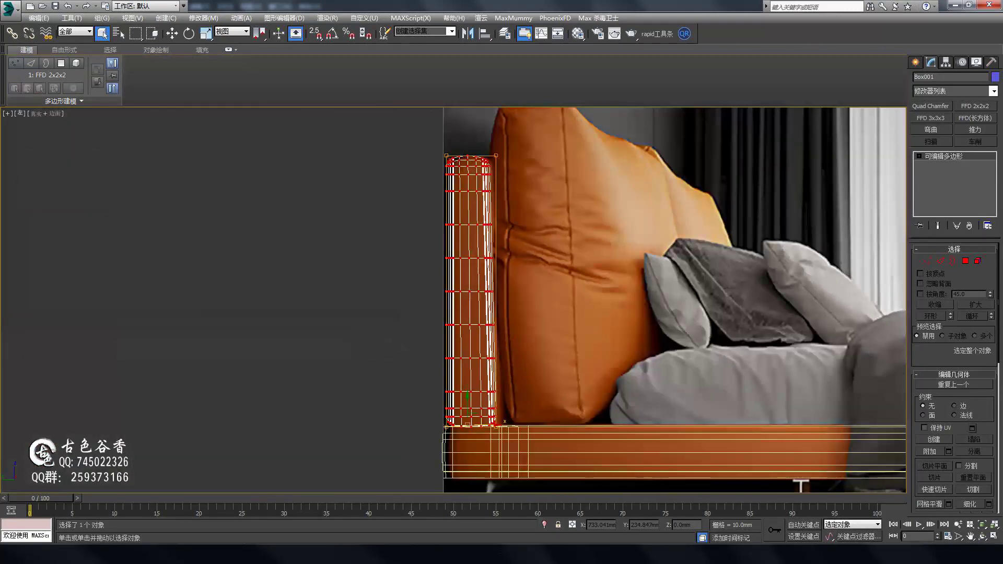
pyautogui.scroll(2, 497, 147)
# - Check the chamfered frame and headboard in perspective, front and top views
pyautogui.press('p')
pyautogui.scroll(-4, 522, 313)
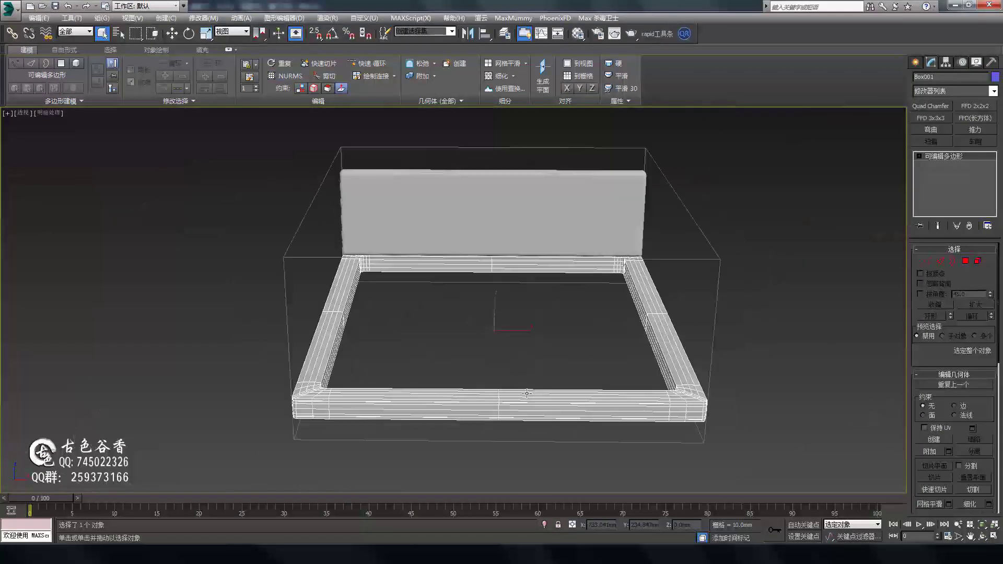
pyautogui.press('f')
pyautogui.press('t')
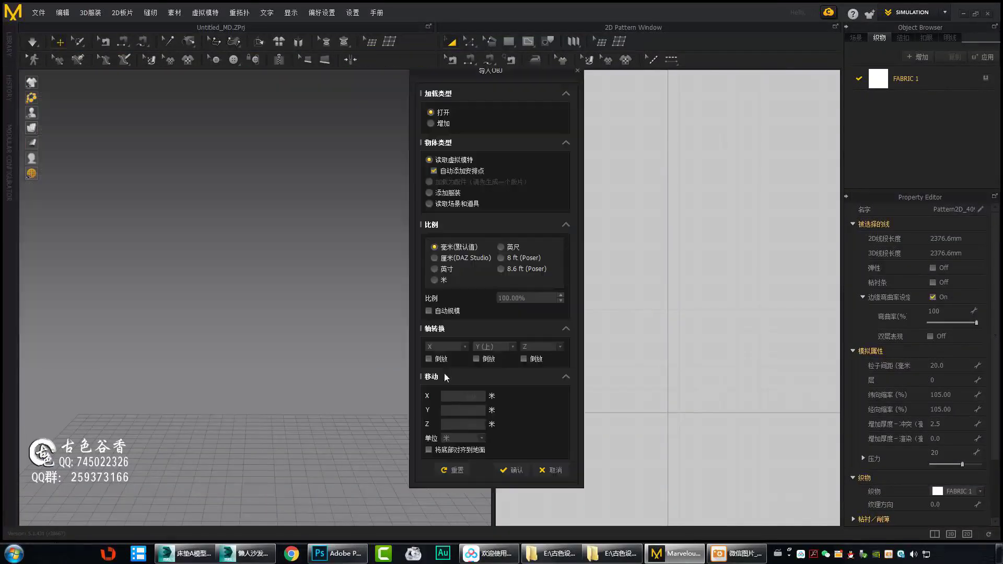
# - Draw a rectangular cushion panel and expand its outline by 120 mm into a gusset
pyautogui.moveTo(540, 297); pyautogui.dragTo(753, 160)
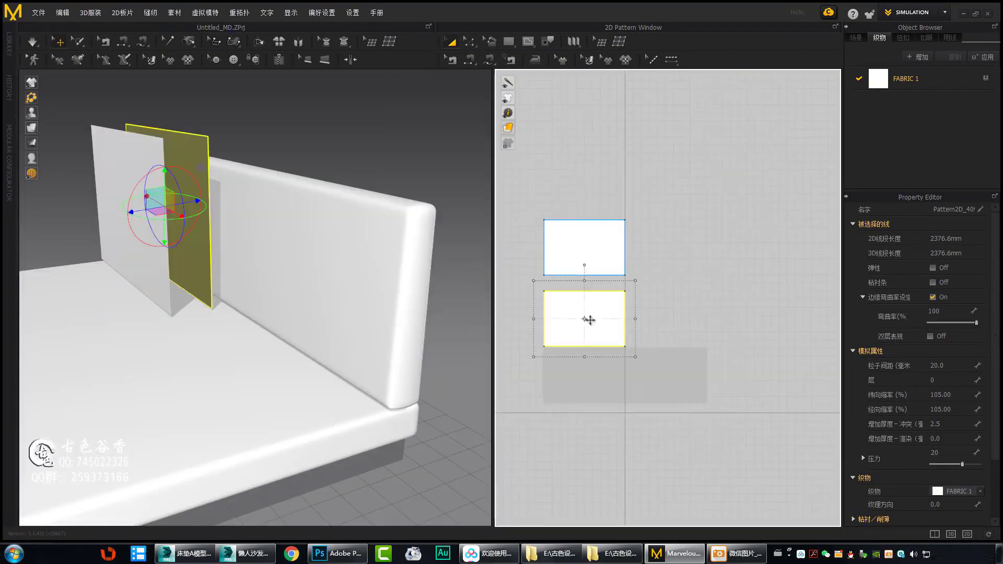
pyautogui.rightClick(589, 320)
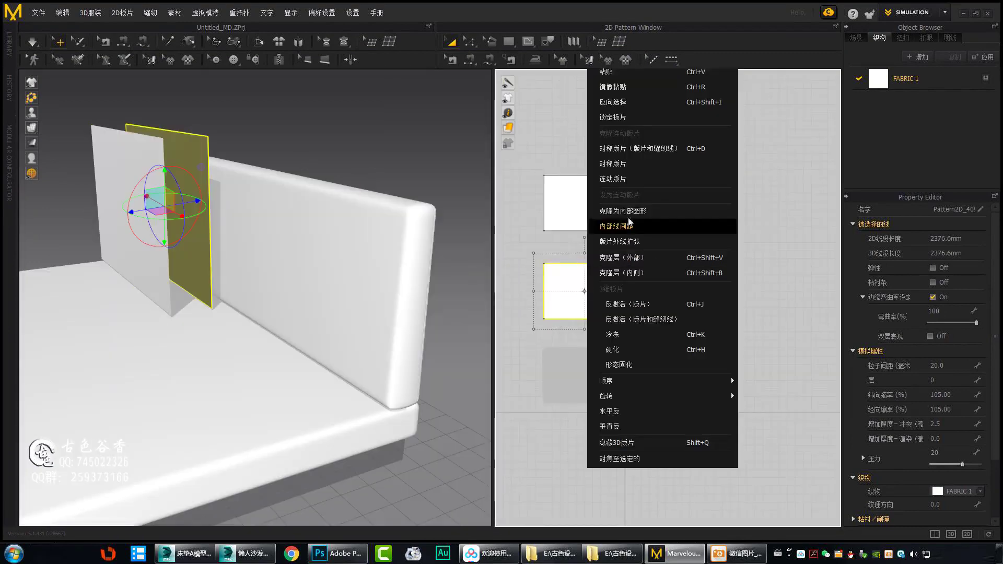
pyautogui.click(634, 225)
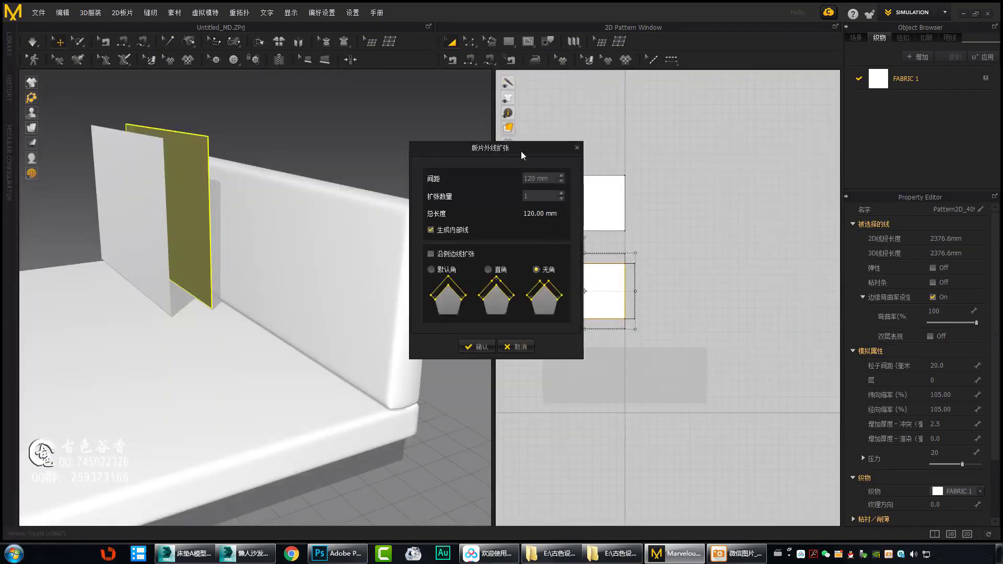
pyautogui.moveTo(522, 151); pyautogui.dragTo(818, 139)
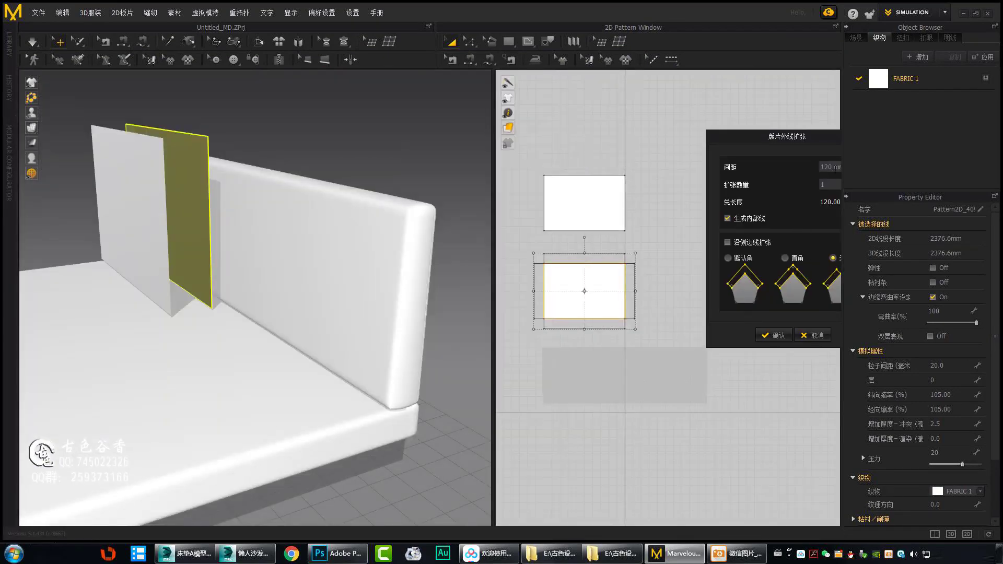
pyautogui.click(773, 334)
# - Select the expanded cushion panel and orbit to check the seams
pyautogui.press('2')
pyautogui.click(302, 290)
pyautogui.moveTo(301, 291)
pyautogui.mouseDown(button='right')
pyautogui.moveTo(322, 254)
pyautogui.moveTo(399, 207)
pyautogui.moveTo(309, 261)
pyautogui.moveTo(265, 198)
pyautogui.moveTo(302, 339)
pyautogui.moveTo(225, 329)
pyautogui.moveTo(207, 340)
pyautogui.mouseUp(button='right')
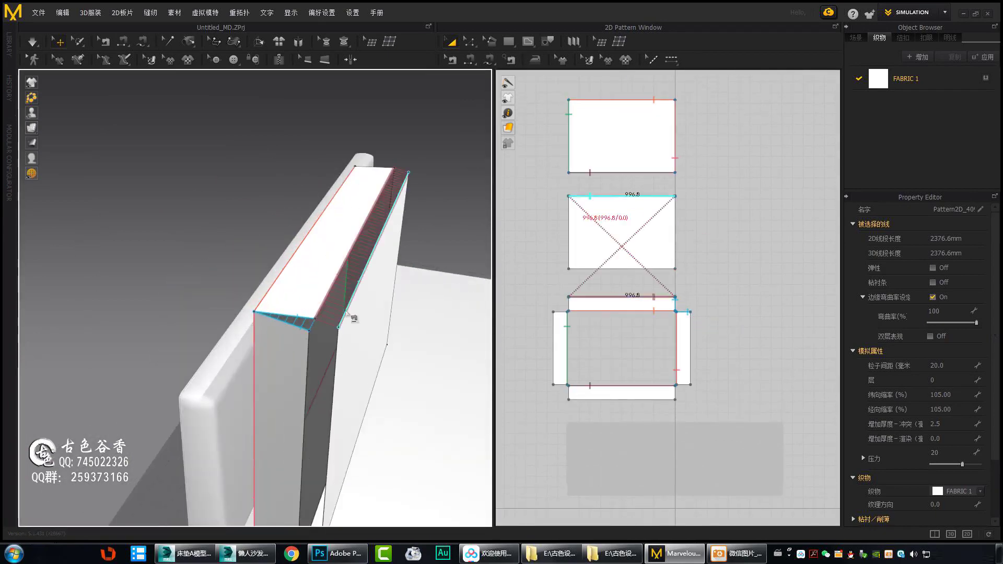
pyautogui.moveTo(351, 316); pyautogui.dragTo(214, 282, button='right')
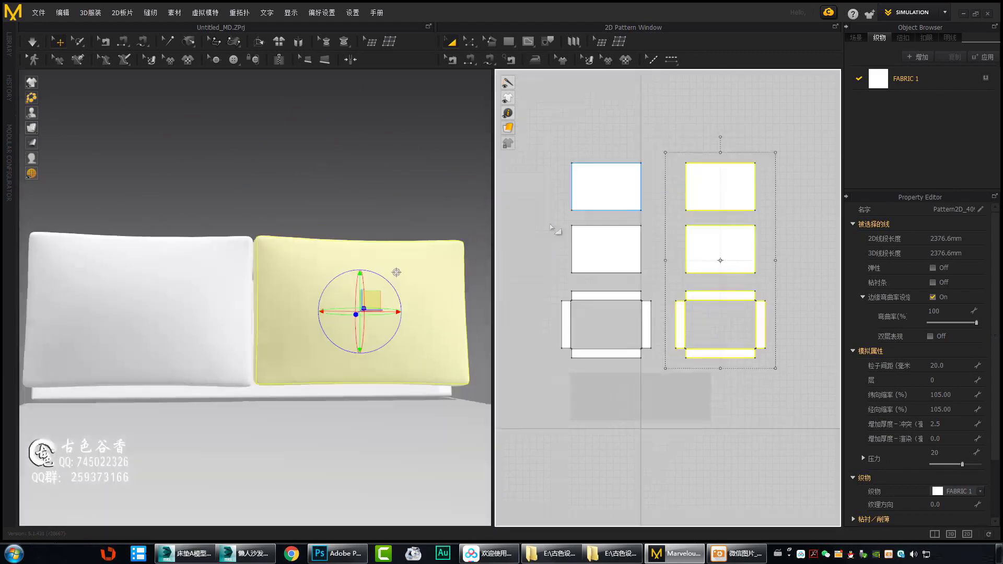
# - Select all cushion patterns and review the settling cushions from several angles
pyautogui.hotkey('ctrl', 'a')
pyautogui.moveTo(313, 354)
pyautogui.mouseDown(button='right')
pyautogui.moveTo(317, 317)
pyautogui.moveTo(275, 321)
pyautogui.mouseUp(button='right')
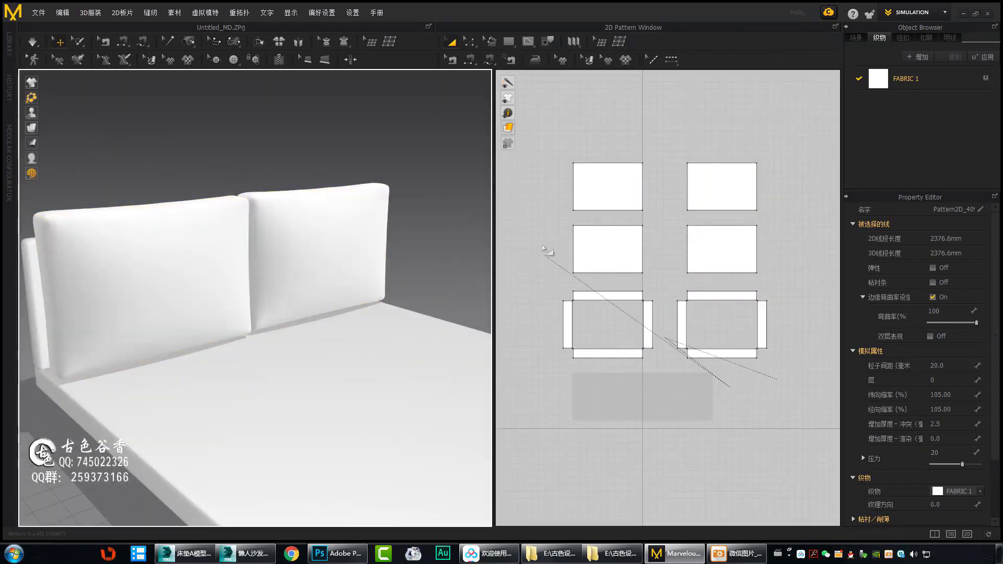
pyautogui.moveTo(470, 347); pyautogui.dragTo(406, 332, button='right')
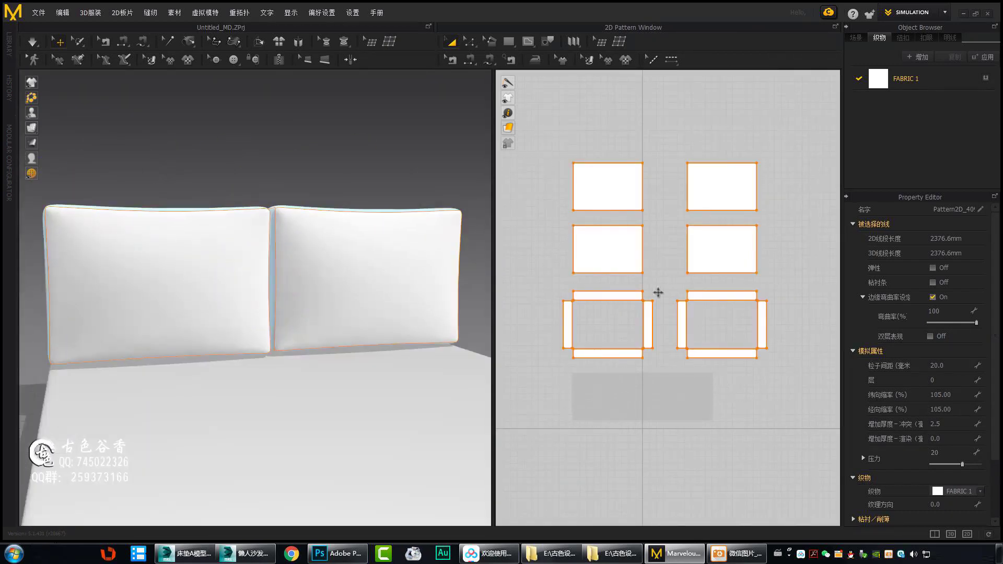
pyautogui.moveTo(470, 293)
pyautogui.mouseDown(button='right')
pyautogui.moveTo(330, 287)
pyautogui.moveTo(305, 335)
pyautogui.mouseUp(button='right')
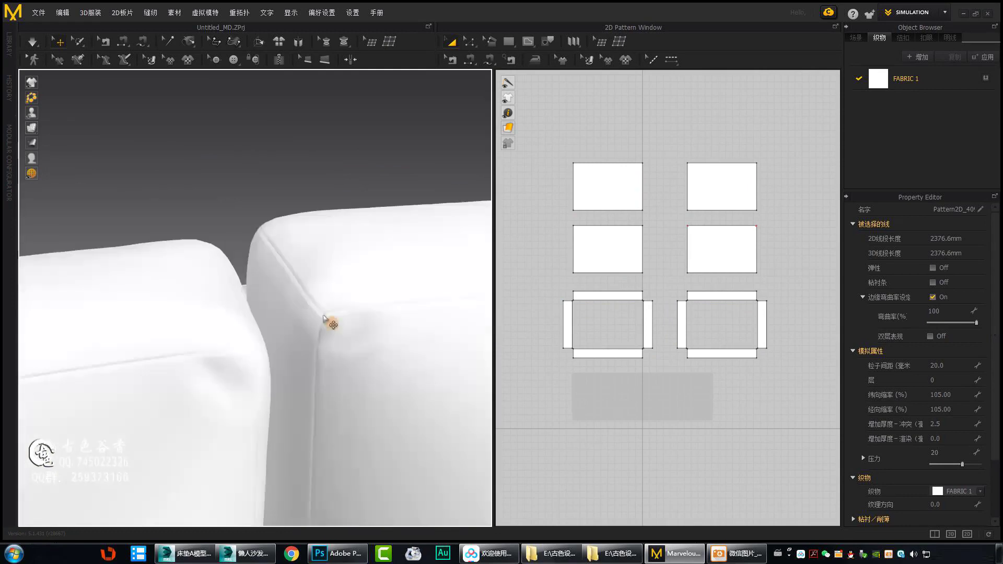
pyautogui.moveTo(433, 303)
pyautogui.mouseDown(button='right')
pyautogui.moveTo(298, 293)
pyautogui.moveTo(215, 454)
pyautogui.moveTo(379, 384)
pyautogui.moveTo(439, 233)
pyautogui.moveTo(344, 321)
pyautogui.mouseUp(button='right')
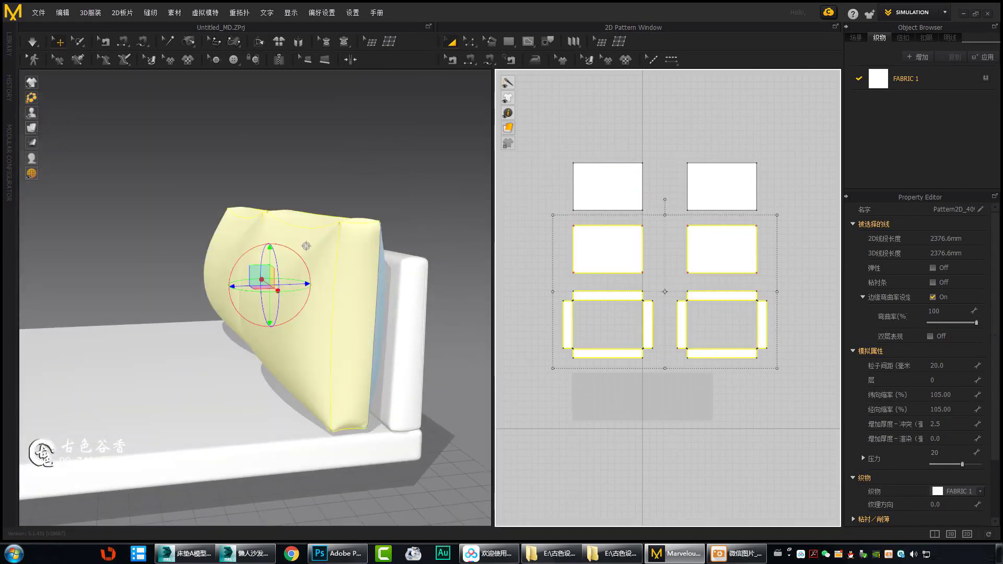
pyautogui.moveTo(430, 232)
pyautogui.mouseDown(button='right')
pyautogui.moveTo(367, 280)
pyautogui.moveTo(376, 307)
pyautogui.moveTo(313, 313)
pyautogui.mouseUp(button='right')
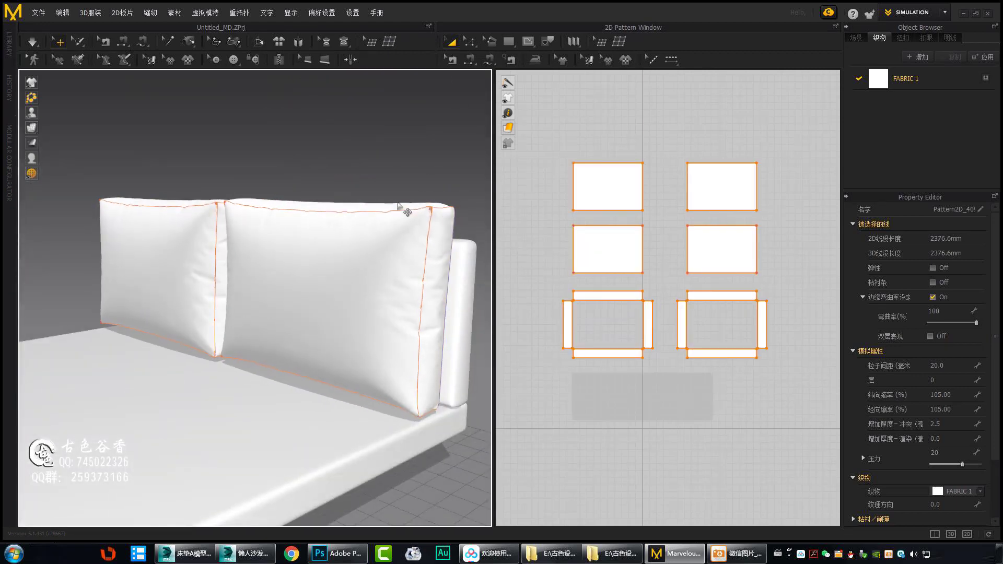
pyautogui.moveTo(407, 212)
pyautogui.mouseDown(button='right')
pyautogui.moveTo(363, 367)
pyautogui.moveTo(206, 359)
pyautogui.moveTo(363, 352)
pyautogui.moveTo(444, 314)
pyautogui.moveTo(414, 152)
pyautogui.moveTo(277, 313)
pyautogui.moveTo(347, 374)
pyautogui.moveTo(343, 398)
pyautogui.mouseUp(button='right')
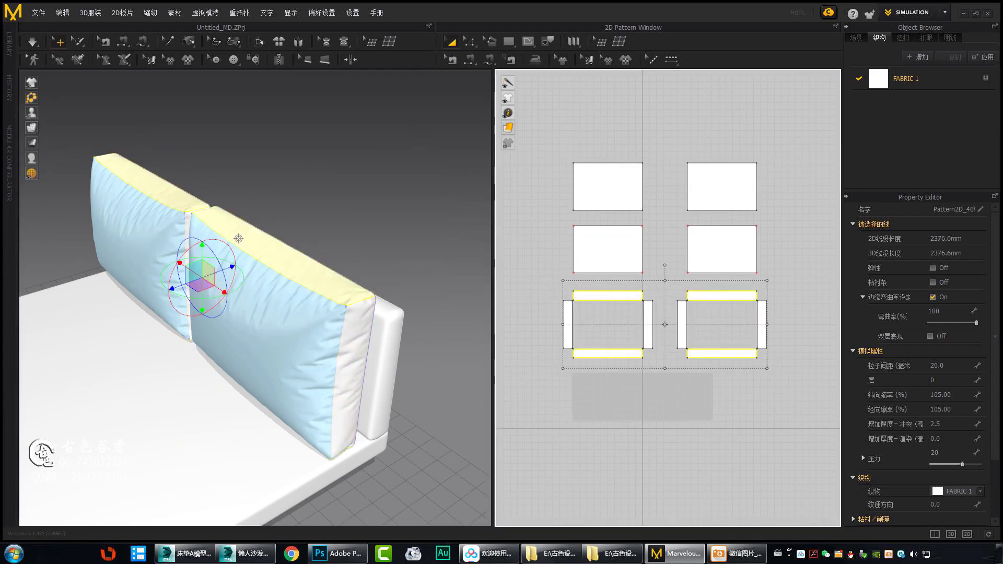
pyautogui.moveTo(260, 404)
pyautogui.mouseDown(button='right')
pyautogui.moveTo(291, 352)
pyautogui.moveTo(710, 297)
pyautogui.mouseUp(button='right')
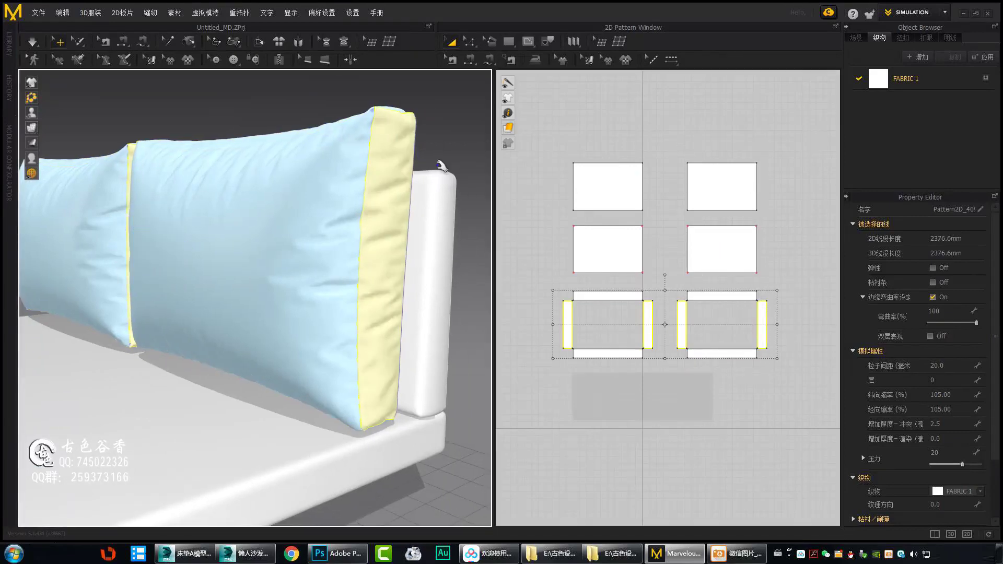
pyautogui.moveTo(199, 208); pyautogui.dragTo(754, 394, button='right')
# - Select the two upper cushion panels, then reselect all patterns
pyautogui.click(754, 394)
pyautogui.moveTo(235, 374)
pyautogui.mouseDown(button='right')
pyautogui.moveTo(252, 314)
pyautogui.moveTo(314, 236)
pyautogui.moveTo(409, 336)
pyautogui.moveTo(431, 315)
pyautogui.moveTo(425, 341)
pyautogui.moveTo(307, 351)
pyautogui.moveTo(283, 343)
pyautogui.moveTo(331, 347)
pyautogui.mouseUp(button='right')
pyautogui.click(358, 172)
pyautogui.keyDown('shift'); pyautogui.click(347, 261); pyautogui.keyUp('shift')
pyautogui.hotkey('ctrl', 'a')
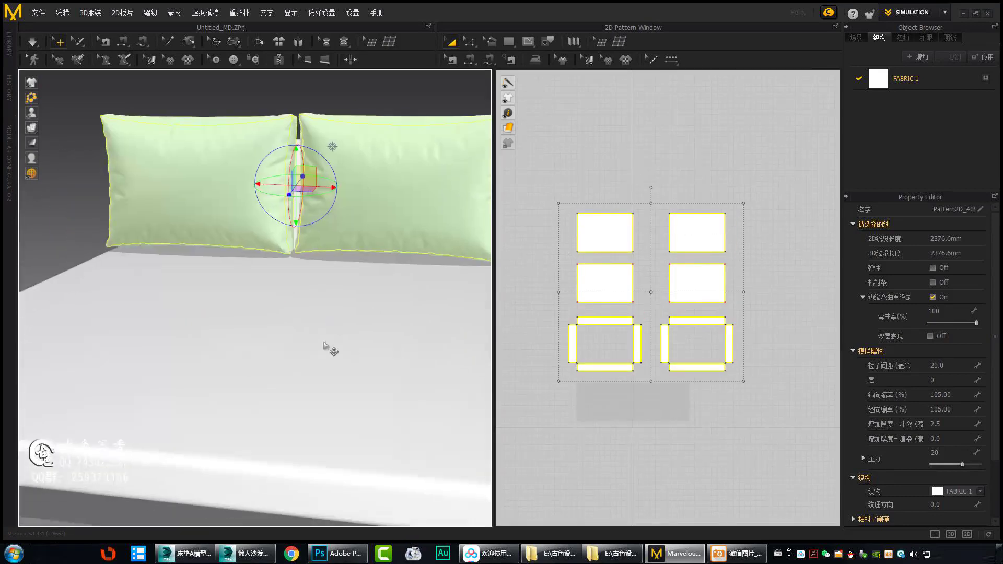
# - Save the cushion project as 'ysu床头靠'
pyautogui.hotkey('ctrl', 's')
pyautogui.write('ysu床头靠')
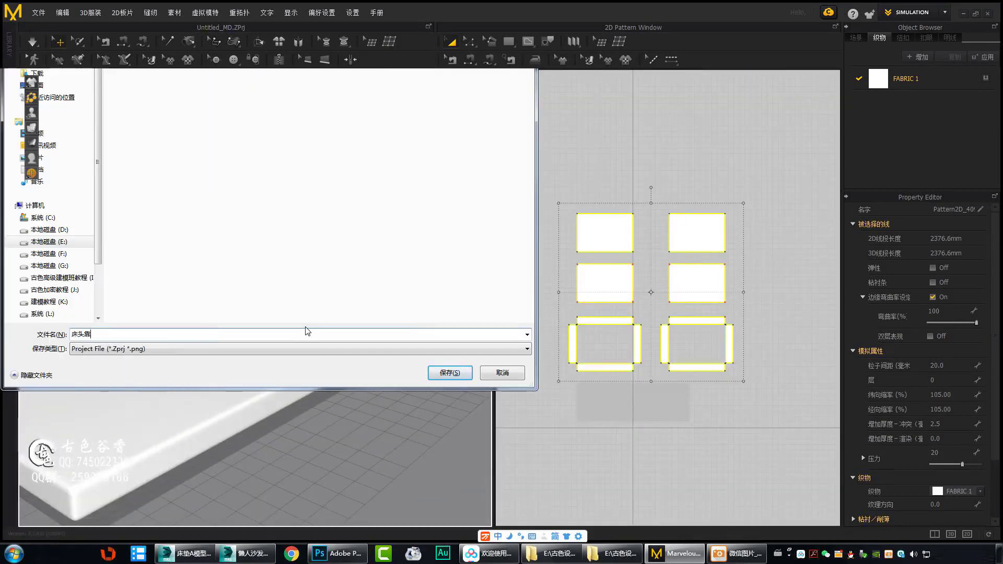
pyautogui.press('Return')
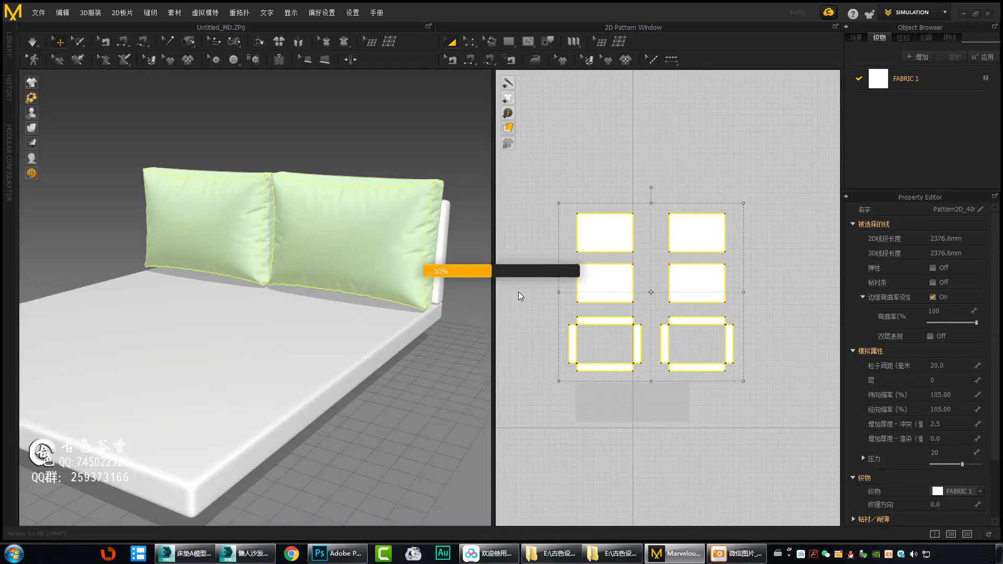
pyautogui.moveTo(264, 246); pyautogui.dragTo(228, 259, button='right')
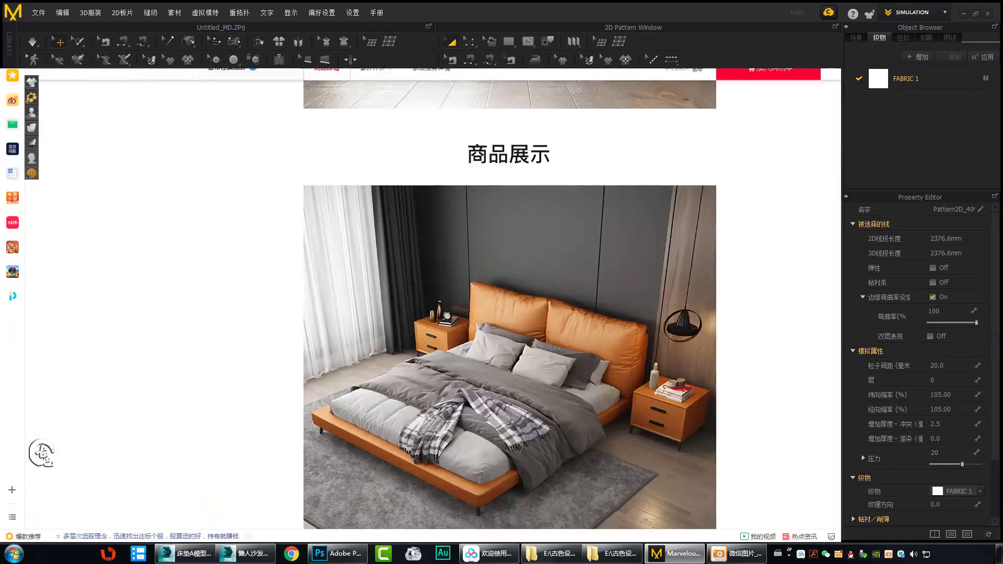
# - Export the cushions as OBJ files such as 靠包01 into the bed folder on drive E
pyautogui.click(38, 12)
pyautogui.click(206, 150)
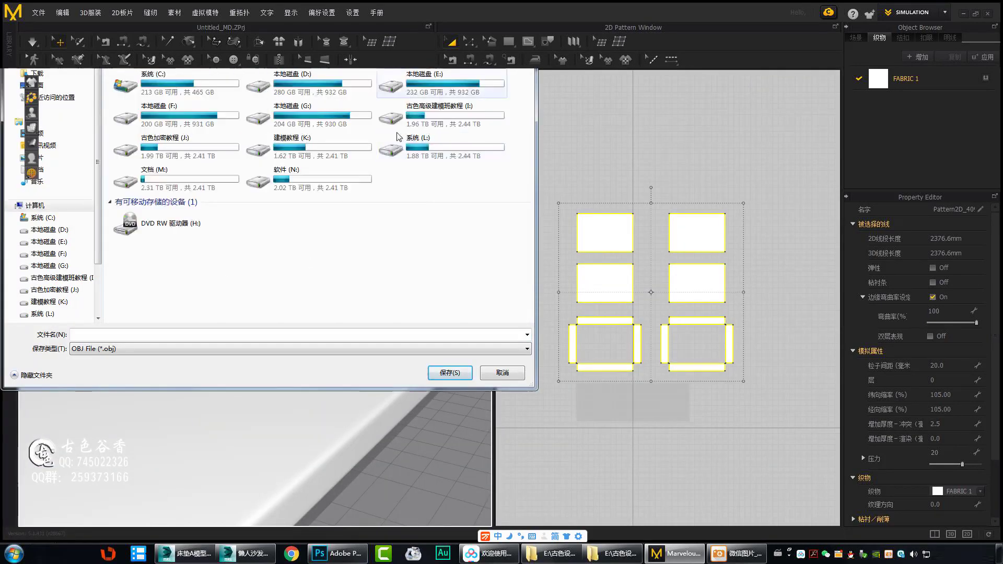
pyautogui.doubleClick(407, 84)
pyautogui.doubleClick(168, 107)
pyautogui.write('tf')
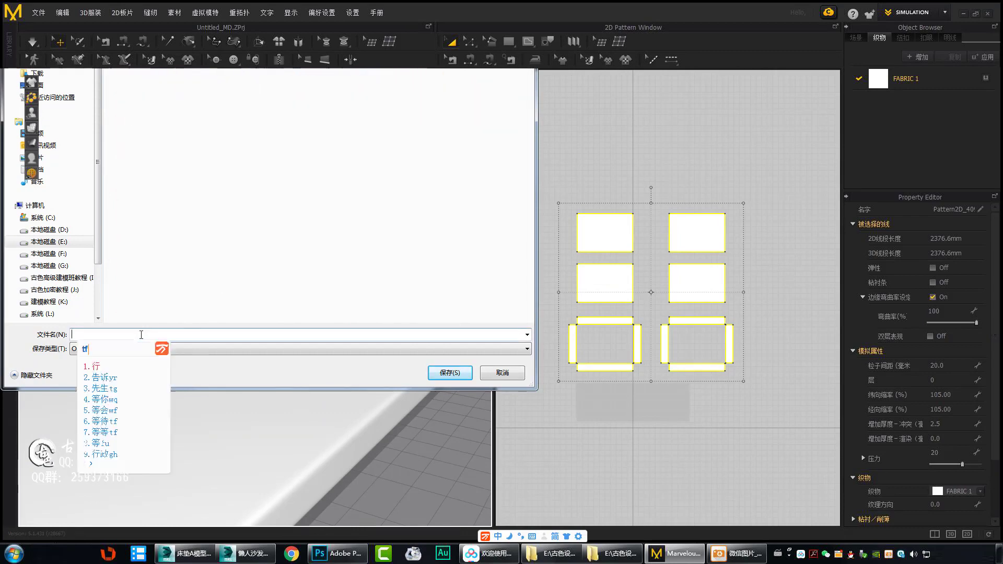
pyautogui.press('Return')
pyautogui.press('Return')
pyautogui.click(509, 483)
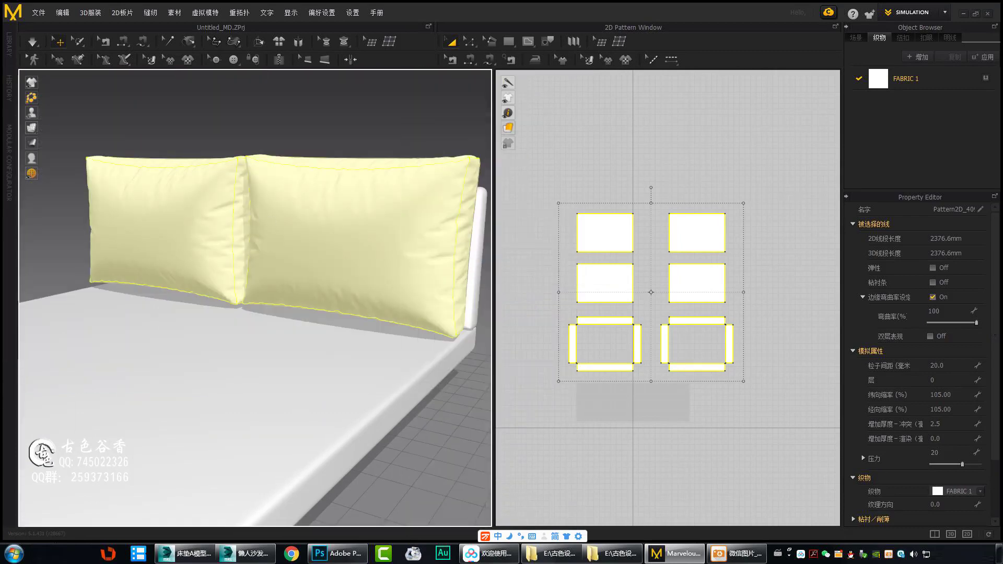
pyautogui.rightClick(271, 250)
pyautogui.click(285, 256)
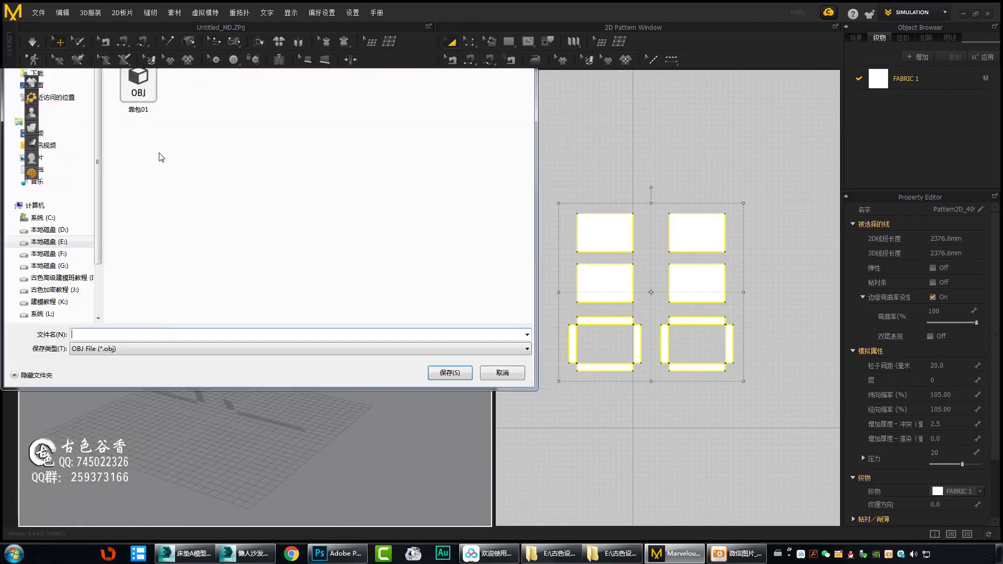
pyautogui.write('靠包02')
pyautogui.press('Return')
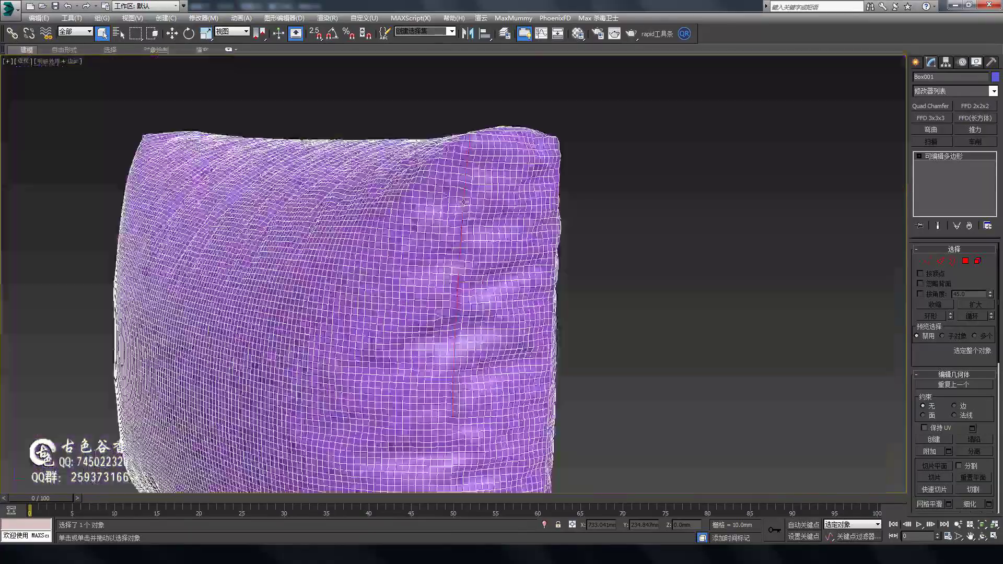
# - Zoom and orbit to inspect the imported cushion mesh's lower edge
pyautogui.scroll(-3, 494, 287)
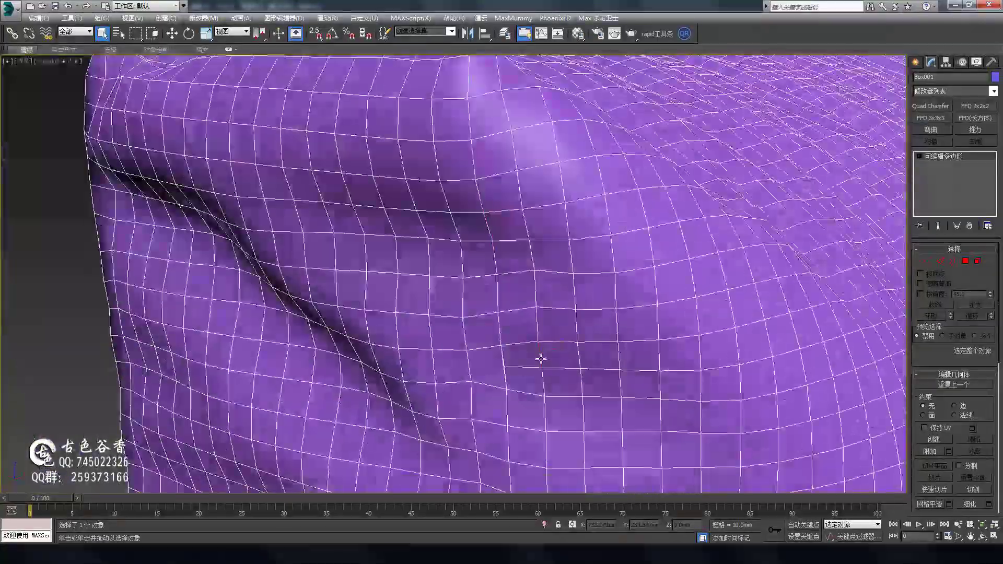
pyautogui.keyDown('alt'); pyautogui.moveTo(541, 358); pyautogui.dragTo(502, 296, button='middle'); pyautogui.keyUp('alt')
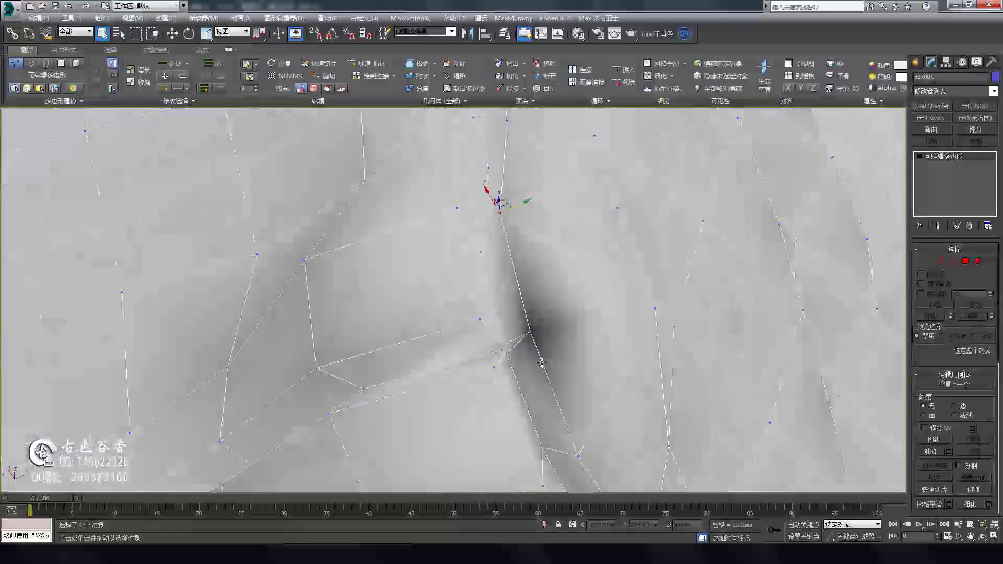
# - Select a vertex on the cushion's crease and orbit around the chamfered corner
pyautogui.click(527, 374)
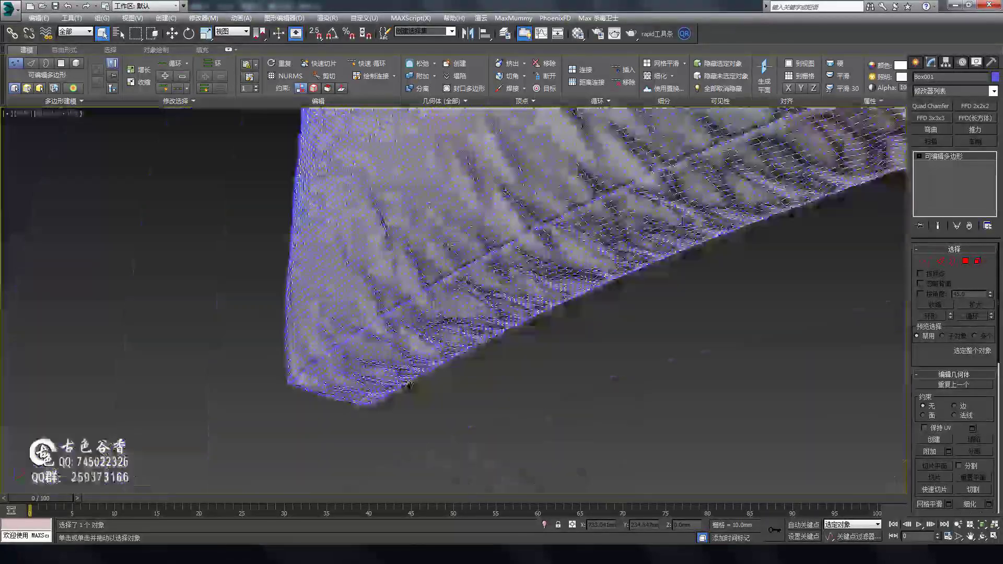
pyautogui.scroll(10, 409, 385)
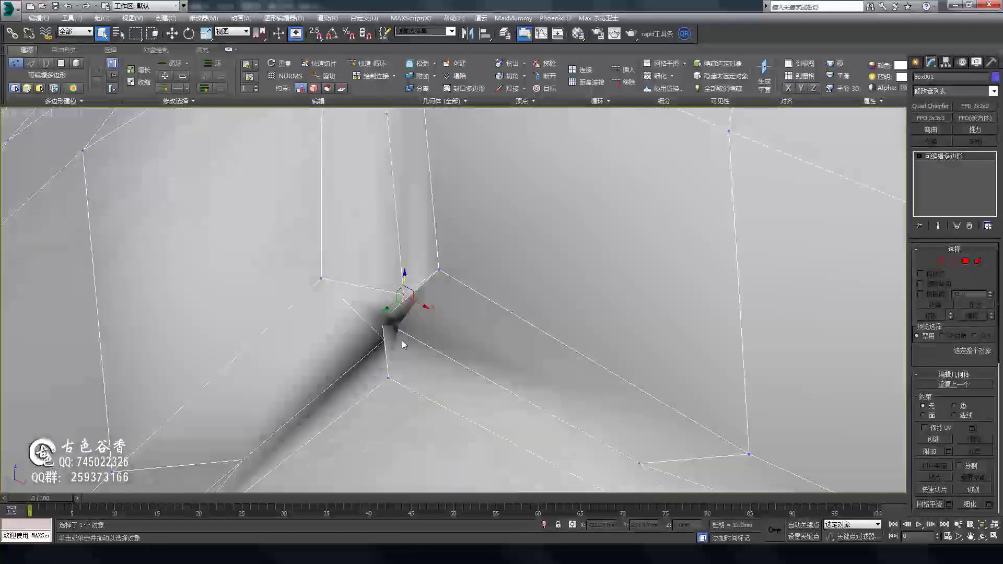
pyautogui.keyDown('alt'); pyautogui.moveTo(402, 344); pyautogui.dragTo(447, 375, button='middle'); pyautogui.keyUp('alt')
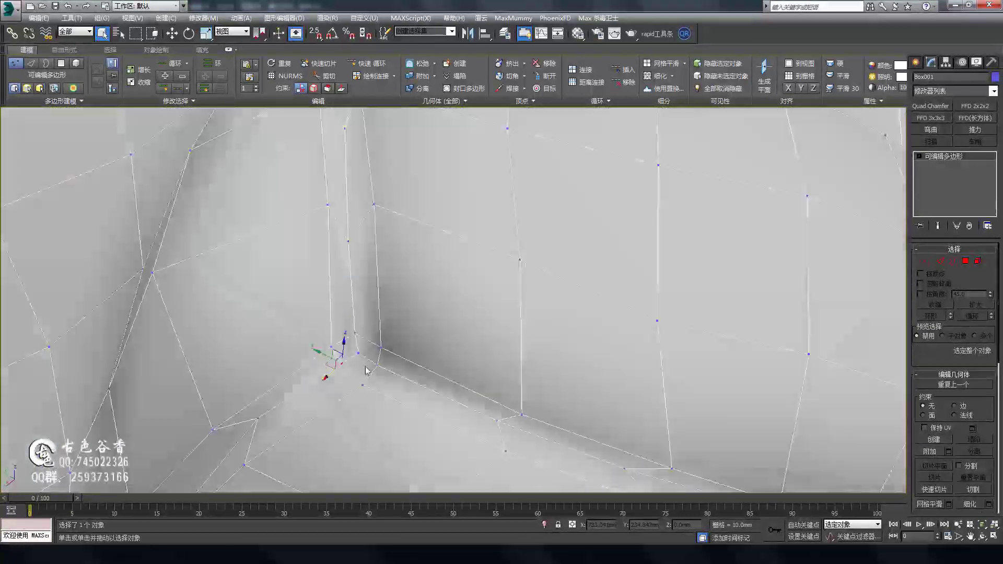
pyautogui.keyDown('alt'); pyautogui.moveTo(365, 370); pyautogui.dragTo(581, 379, button='middle'); pyautogui.keyUp('alt')
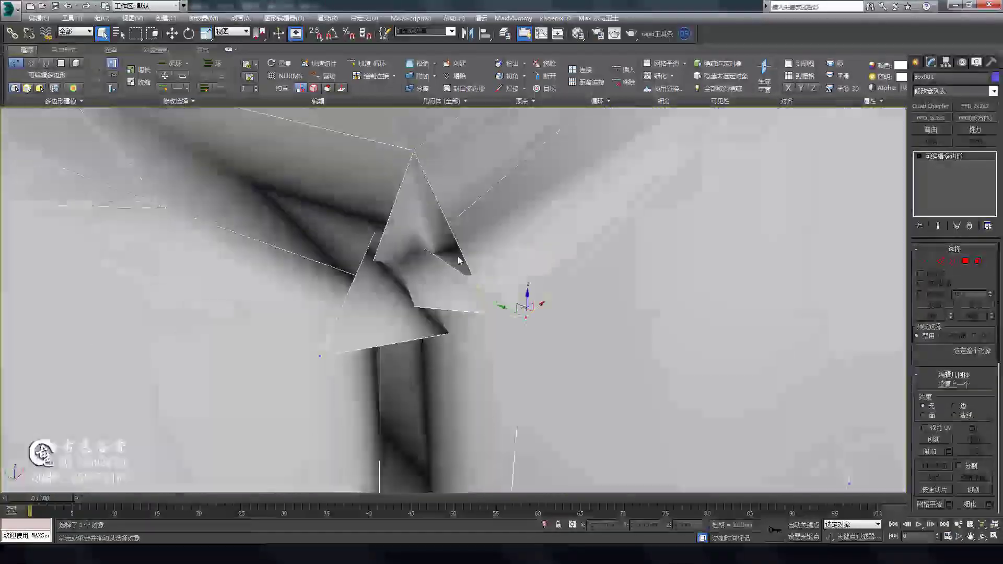
pyautogui.scroll(-5, 498, 331)
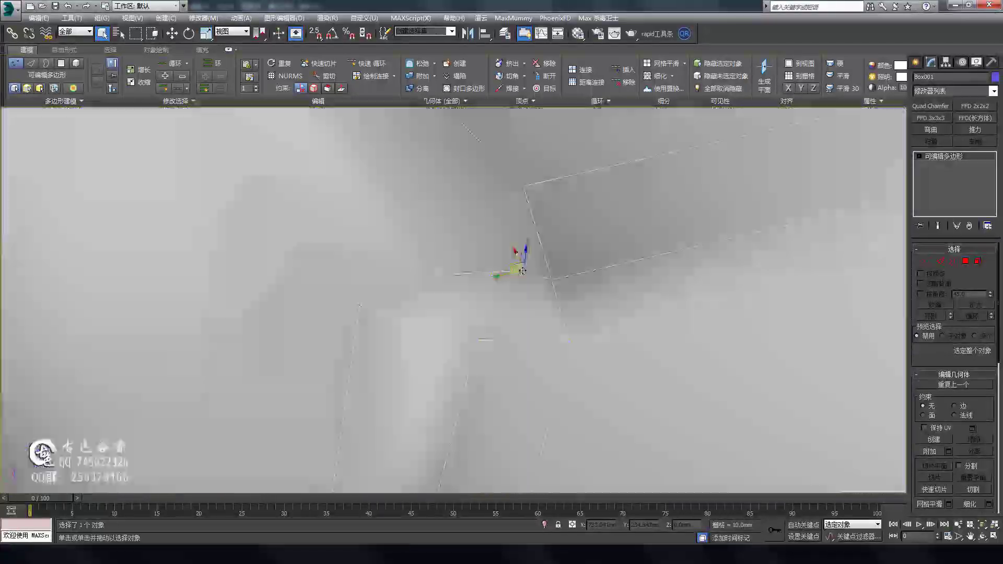
pyautogui.scroll(-5, 344, 243)
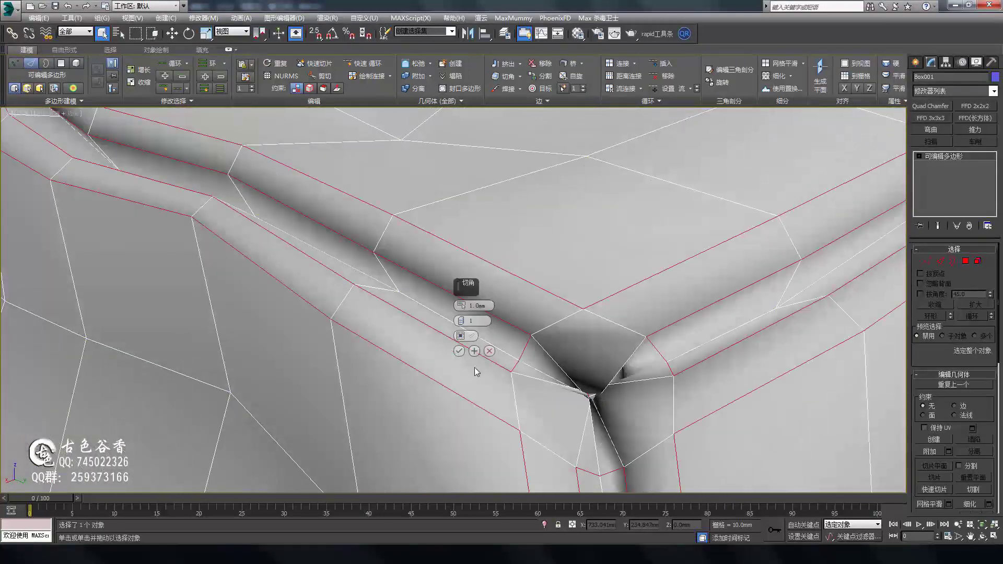
# - Confirm the chamfer on the corner edges and inspect the result in Edge mode
pyautogui.press('1')
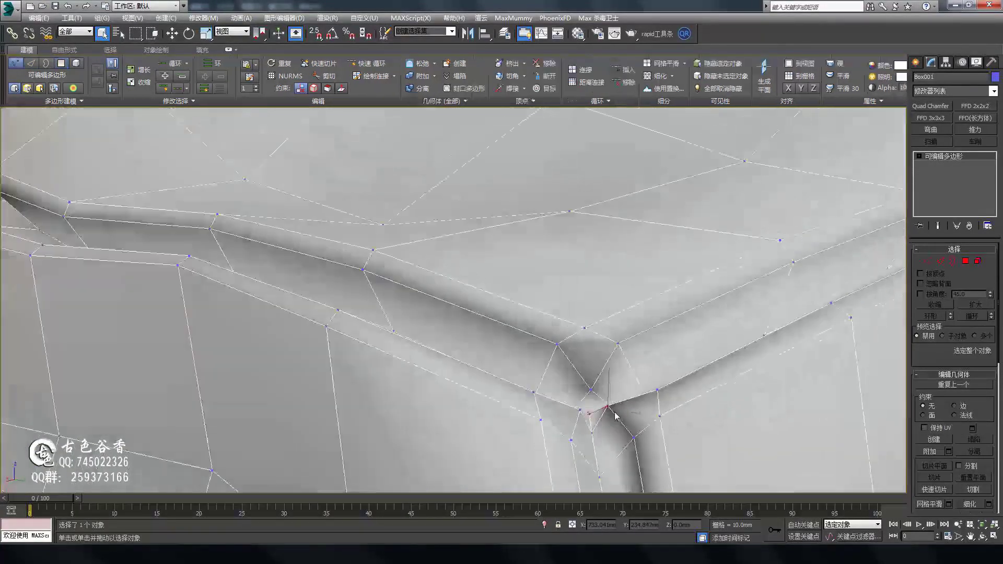
pyautogui.scroll(3, 589, 388)
pyautogui.scroll(-2, 489, 340)
pyautogui.scroll(-5, 488, 341)
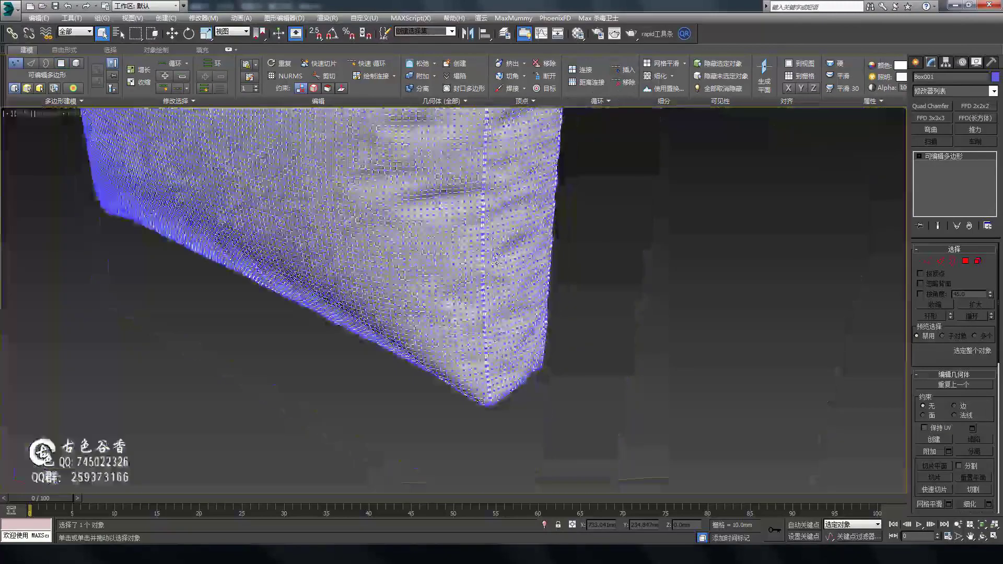
pyautogui.scroll(8, 470, 296)
pyautogui.scroll(5, 468, 314)
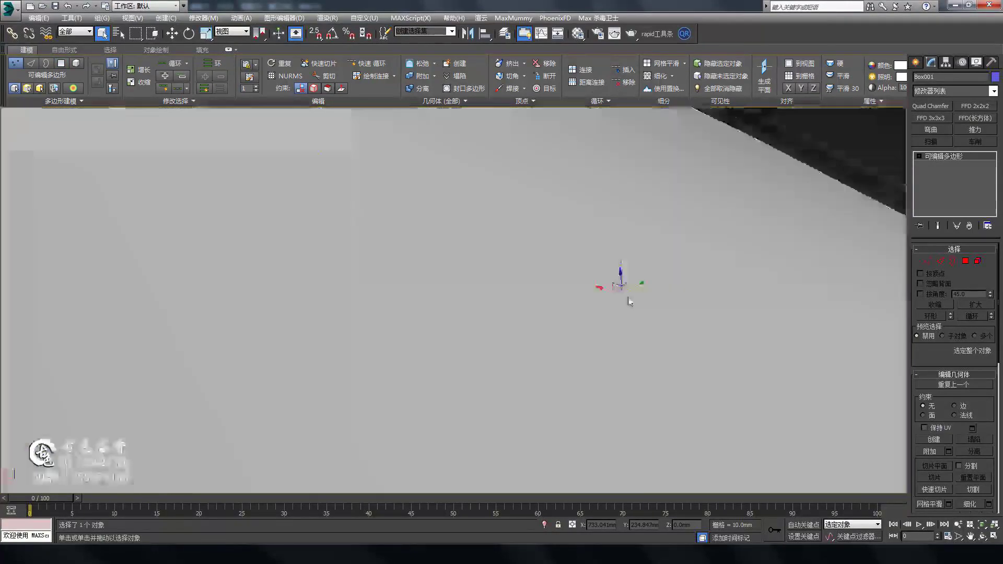
pyautogui.scroll(-3, 616, 334)
pyautogui.press('2')
pyautogui.scroll(-2, 645, 297)
pyautogui.scroll(6, 626, 303)
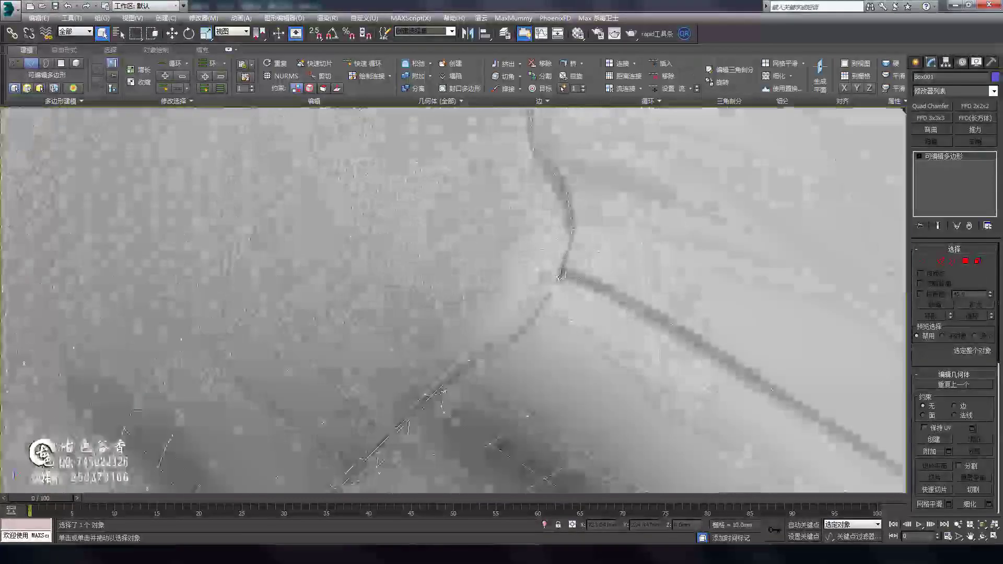
pyautogui.scroll(-3, 572, 313)
pyautogui.scroll(-3, 667, 351)
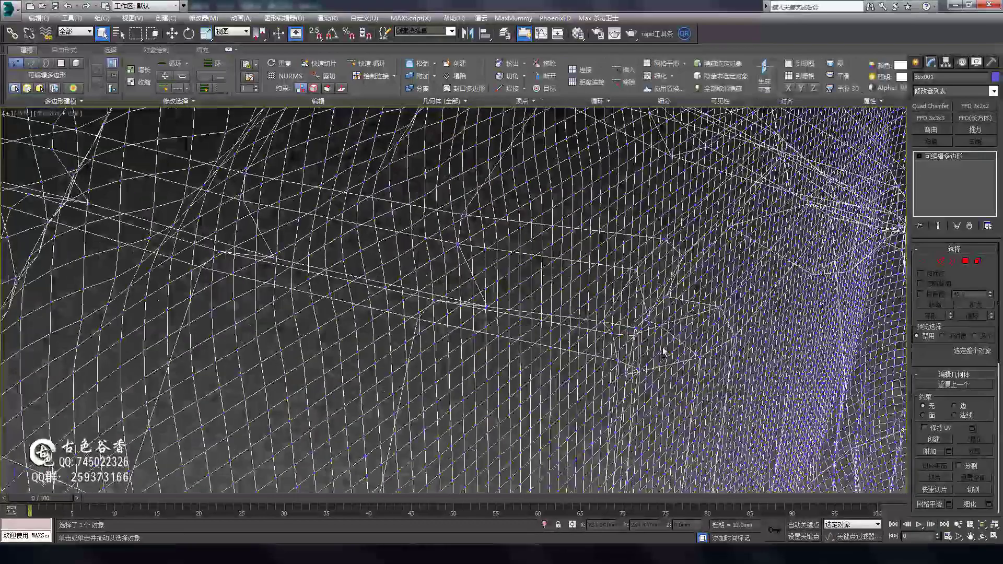
# - In Vertex mode, select the corner vertex pair and tidy the junction
pyautogui.press('1')
pyautogui.scroll(3, 643, 336)
pyautogui.click(643, 336)
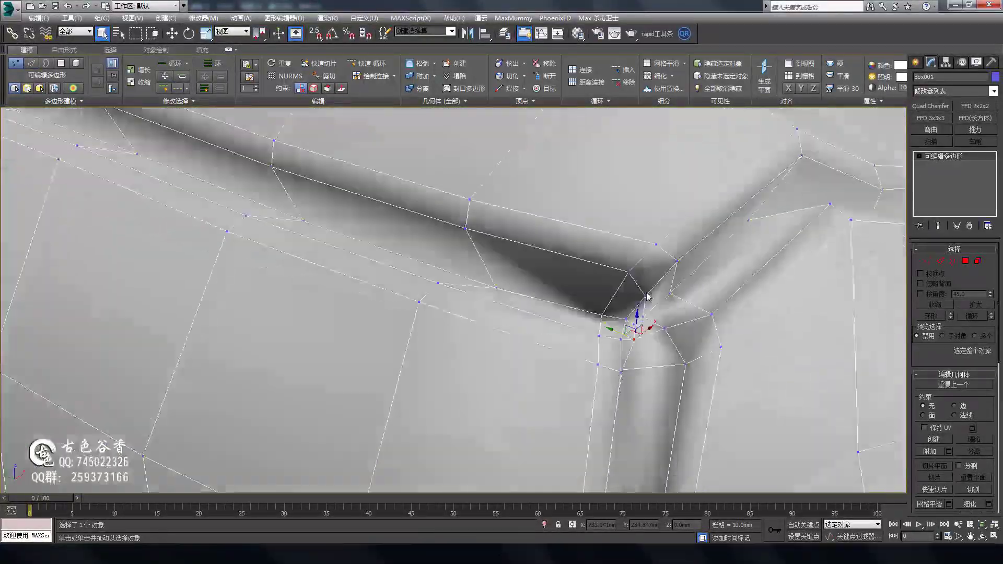
pyautogui.scroll(-2, 646, 297)
pyautogui.keyDown('alt'); pyautogui.moveTo(538, 284); pyautogui.dragTo(526, 273, button='middle'); pyautogui.keyUp('alt')
pyautogui.scroll(-5, 526, 274)
pyautogui.scroll(6, 562, 364)
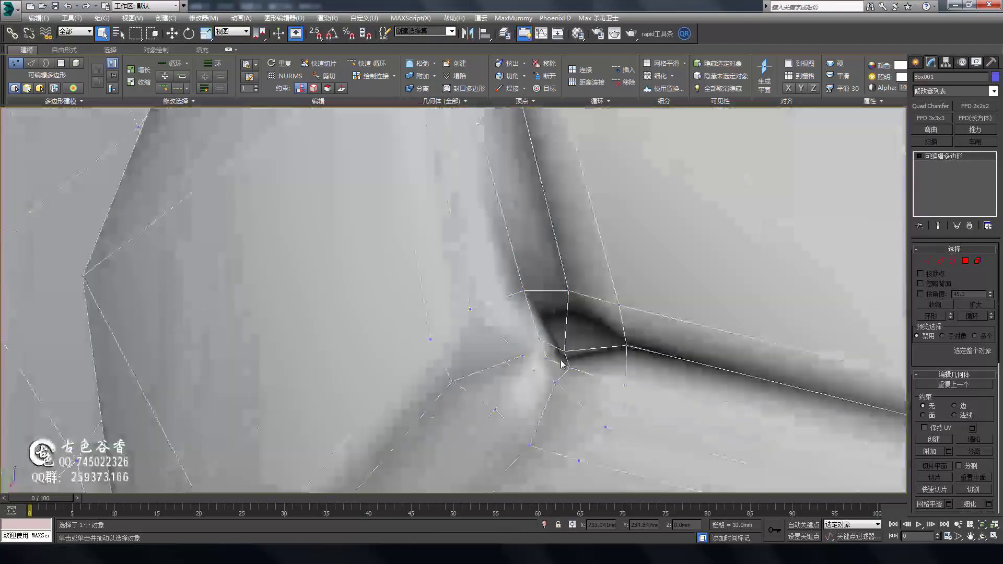
pyautogui.scroll(-2, 562, 364)
pyautogui.scroll(-3, 538, 369)
pyautogui.scroll(5, 689, 392)
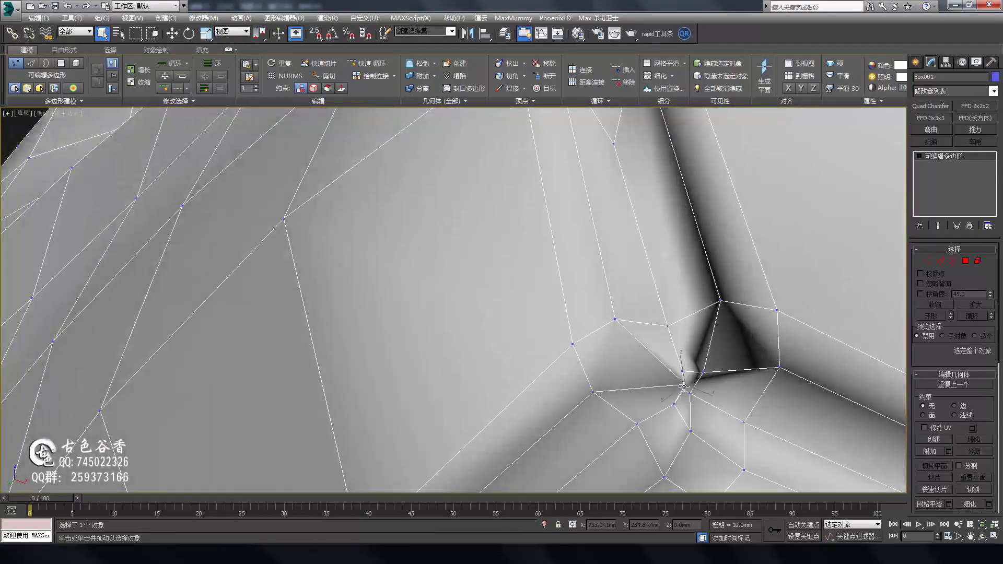
pyautogui.scroll(-3, 684, 387)
pyautogui.scroll(3, 600, 377)
pyautogui.scroll(-5, 567, 340)
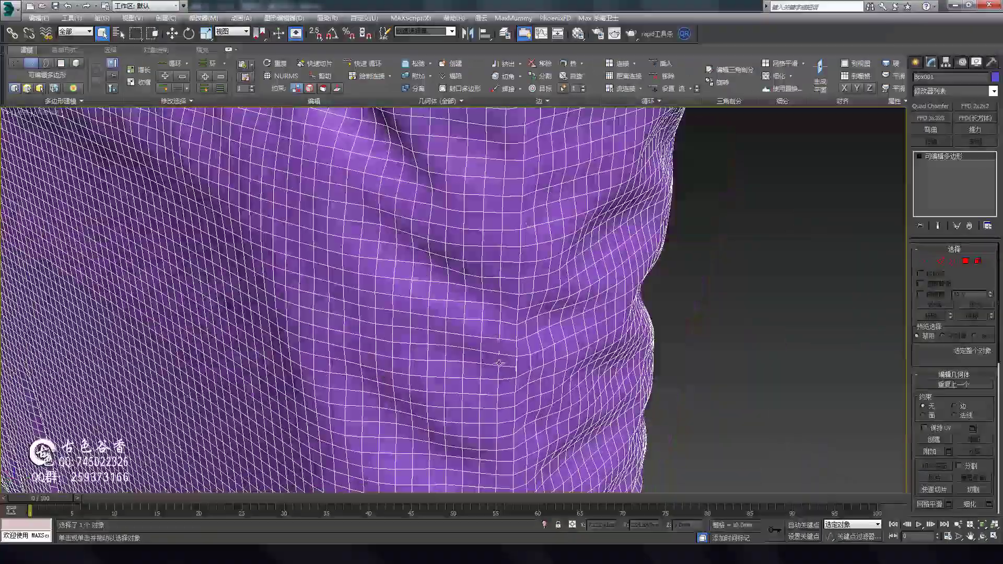
# - Orbit around the purple mesh to bring its corner edge seam into view
pyautogui.keyDown('alt'); pyautogui.moveTo(499, 363); pyautogui.dragTo(496, 351, button='middle'); pyautogui.keyUp('alt')
pyautogui.scroll(5, 618, 368)
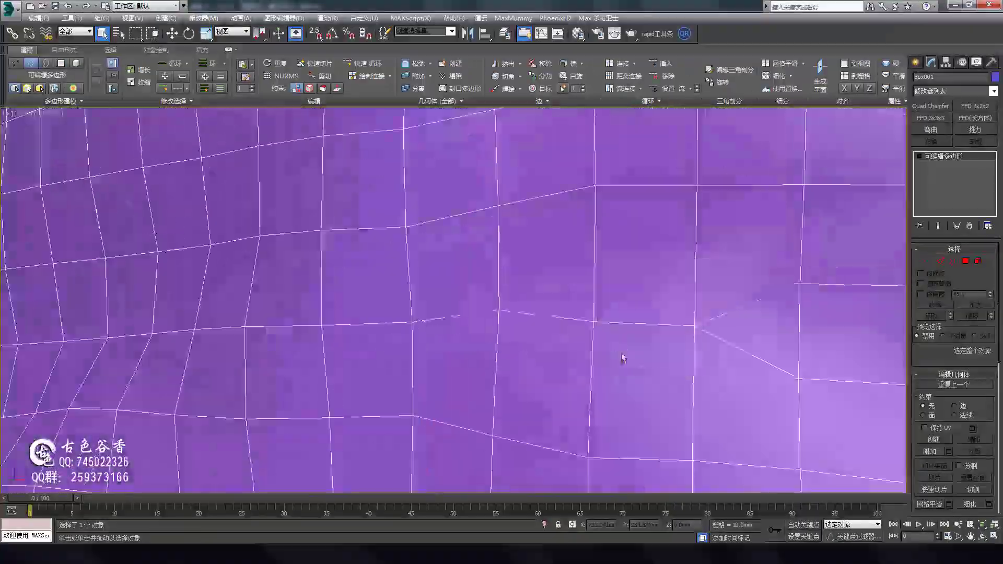
pyautogui.moveTo(616, 358)
pyautogui.keyDown('alt'); pyautogui.mouseDown(button='middle')
pyautogui.moveTo(511, 398)
pyautogui.moveTo(439, 281)
pyautogui.moveTo(596, 363)
pyautogui.mouseUp(button='middle'); pyautogui.keyUp('alt')
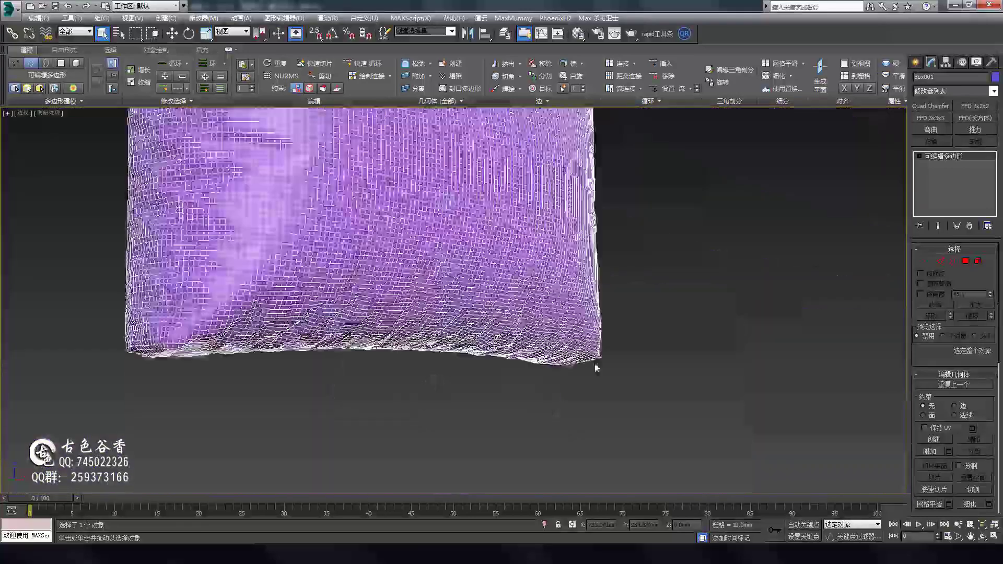
pyautogui.scroll(5, 506, 443)
pyautogui.moveTo(506, 444)
pyautogui.keyDown('alt'); pyautogui.mouseDown(button='middle')
pyautogui.moveTo(434, 289)
pyautogui.moveTo(586, 347)
pyautogui.moveTo(580, 220)
pyautogui.moveTo(585, 288)
pyautogui.moveTo(464, 360)
pyautogui.mouseUp(button='middle'); pyautogui.keyUp('alt')
pyautogui.scroll(-3, 464, 360)
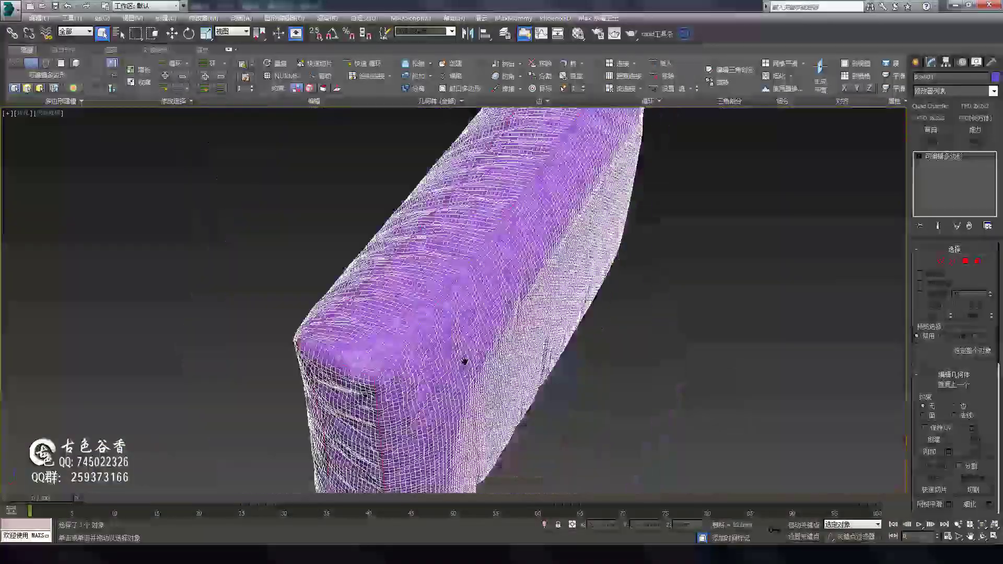
pyautogui.scroll(5, 464, 361)
pyautogui.keyDown('alt'); pyautogui.moveTo(631, 331); pyautogui.dragTo(347, 318, button='middle'); pyautogui.keyUp('alt')
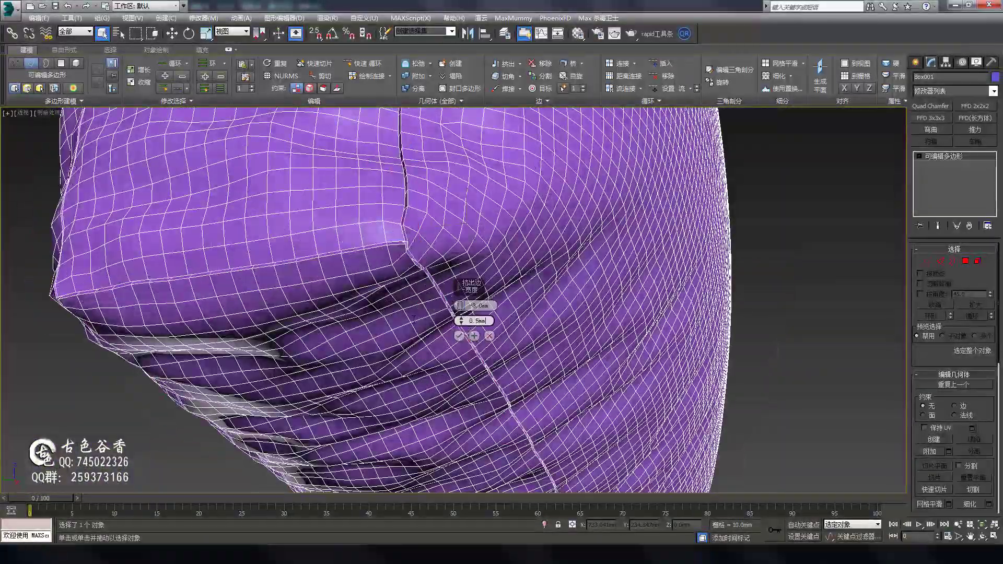
pyautogui.moveTo(414, 317)
pyautogui.keyDown('alt'); pyautogui.mouseDown(button='middle')
pyautogui.moveTo(235, 313)
pyautogui.moveTo(406, 303)
pyautogui.mouseUp(button='middle'); pyautogui.keyUp('alt')
pyautogui.scroll(5, 196, 312)
pyautogui.scroll(-5, 196, 312)
pyautogui.scroll(5, 406, 302)
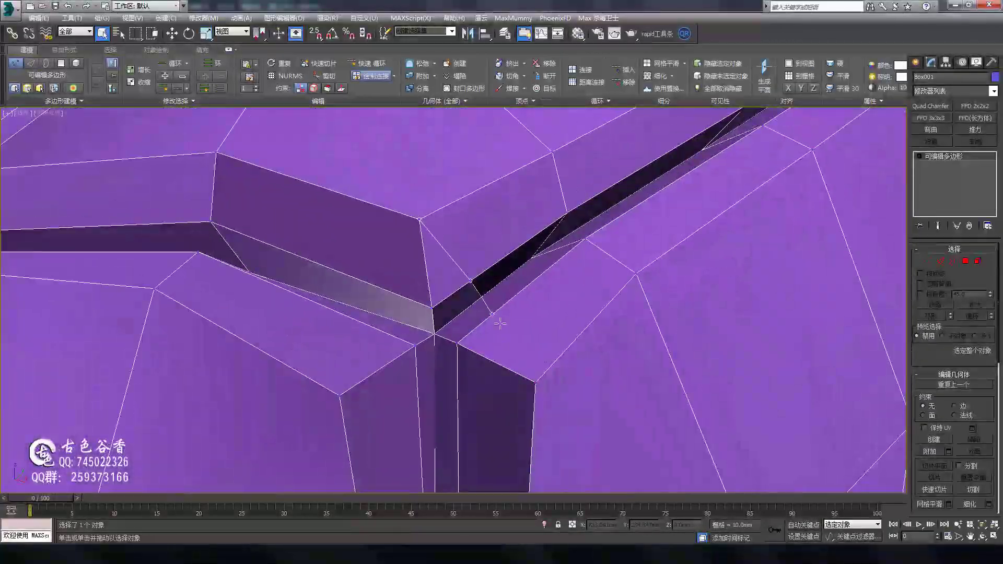
# - In Edge mode, Paint Connect new edges linking the corner vertices through the lower faces
pyautogui.press('2')
pyautogui.keyDown('alt'); pyautogui.moveTo(472, 353); pyautogui.dragTo(484, 242, button='middle'); pyautogui.keyUp('alt')
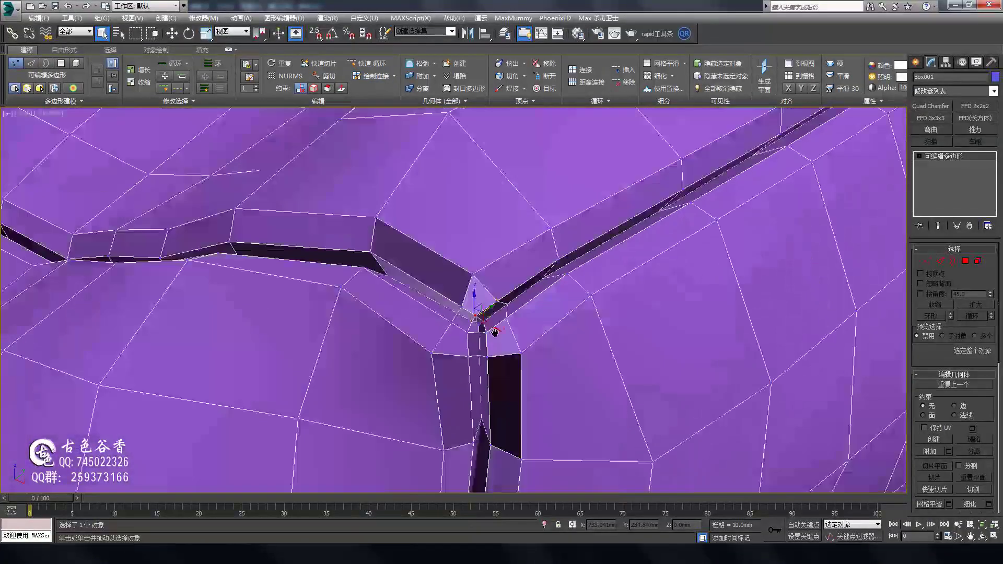
pyautogui.keyDown('alt'); pyautogui.moveTo(494, 332); pyautogui.dragTo(559, 314, button='middle'); pyautogui.keyUp('alt')
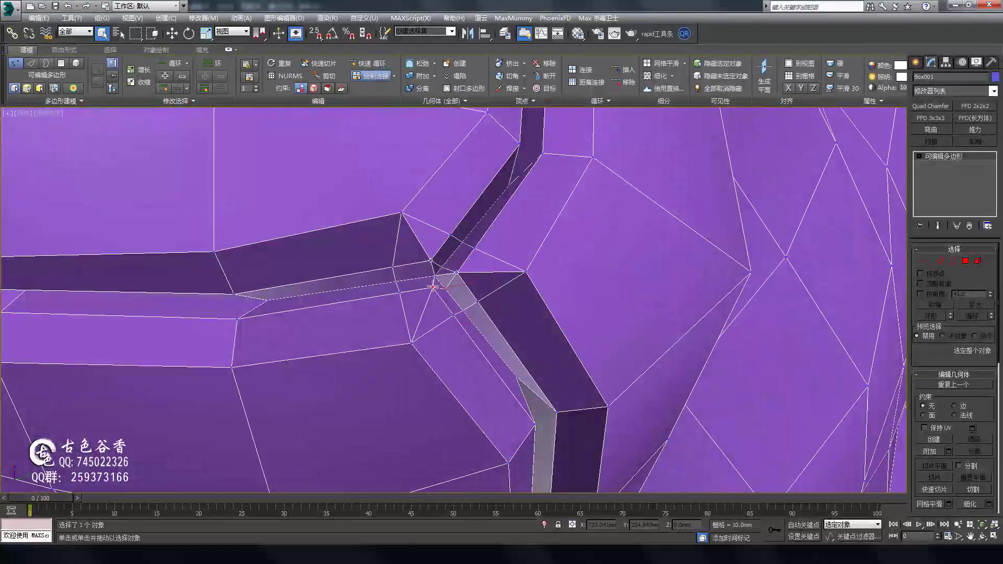
pyautogui.keyDown('alt'); pyautogui.moveTo(424, 311); pyautogui.dragTo(497, 341, button='middle'); pyautogui.keyUp('alt')
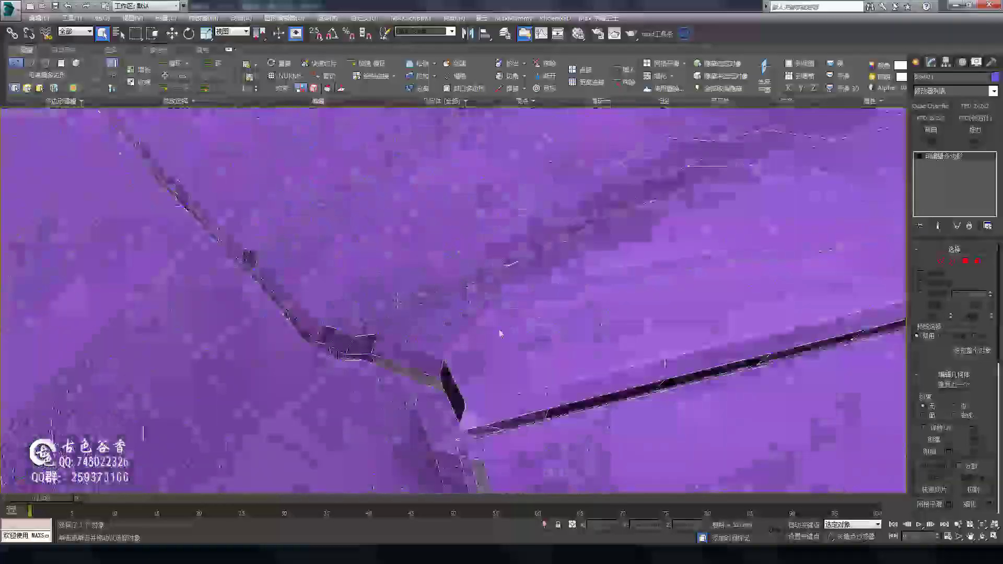
pyautogui.scroll(5, 486, 376)
pyautogui.scroll(4, 387, 326)
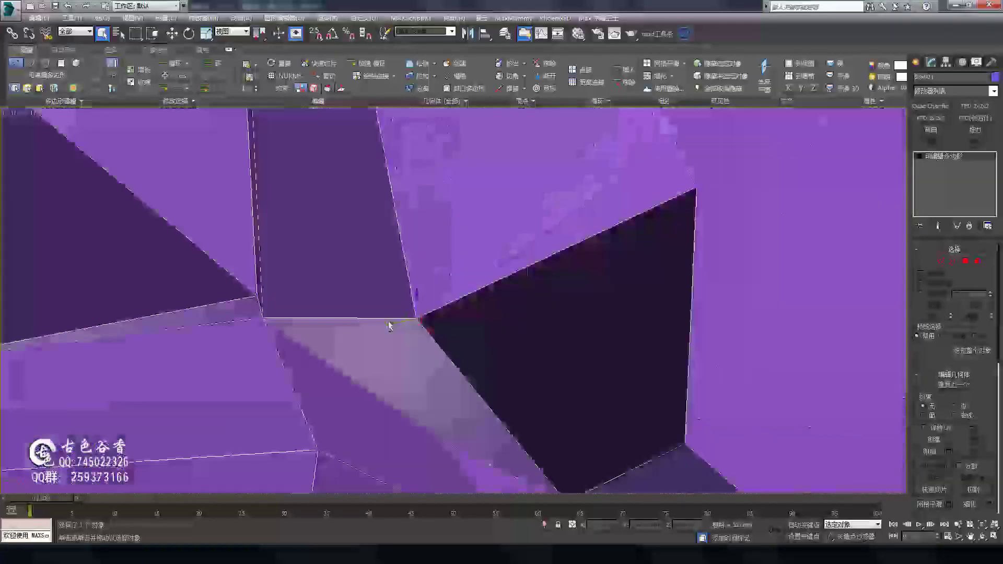
pyautogui.moveTo(483, 274); pyautogui.dragTo(287, 275)
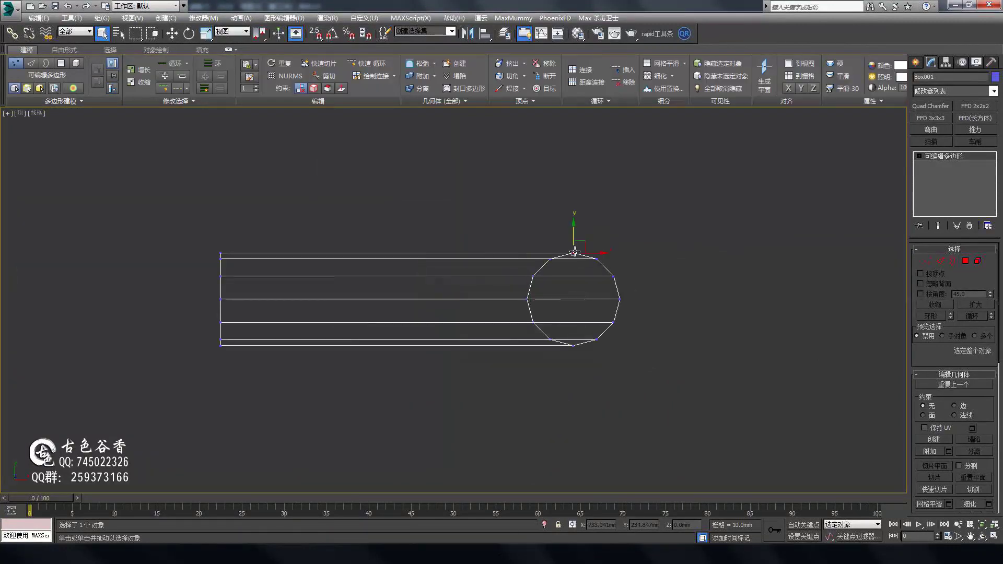
# - Move the vertical tube section left along X and check the Y junction in maximized Perspective
pyautogui.moveTo(596, 262); pyautogui.dragTo(546, 267)
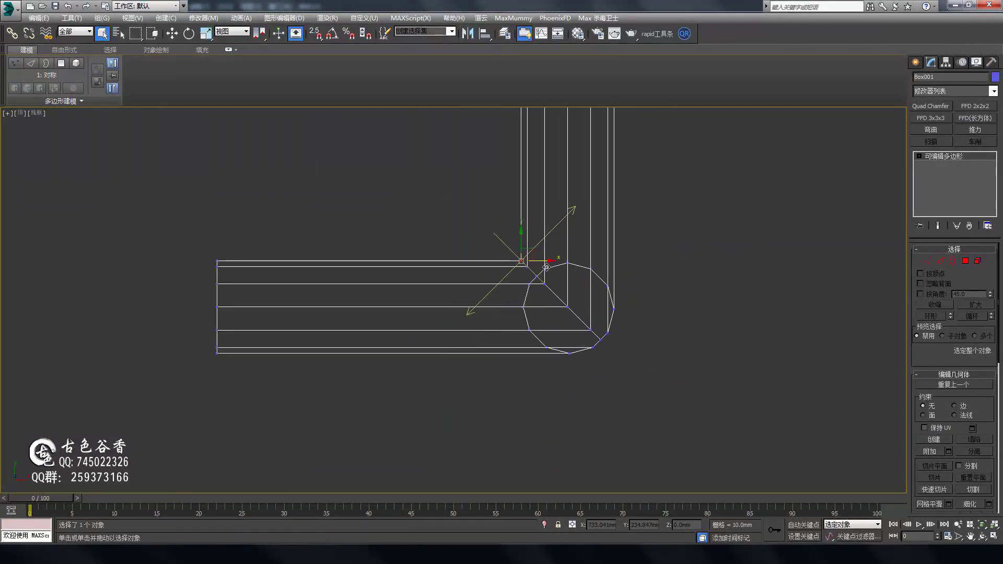
pyautogui.hotkey('alt', 'w')
pyautogui.hotkey('alt', 'w')
pyautogui.keyDown('alt'); pyautogui.moveTo(620, 314); pyautogui.dragTo(542, 239, button='middle'); pyautogui.keyUp('alt')
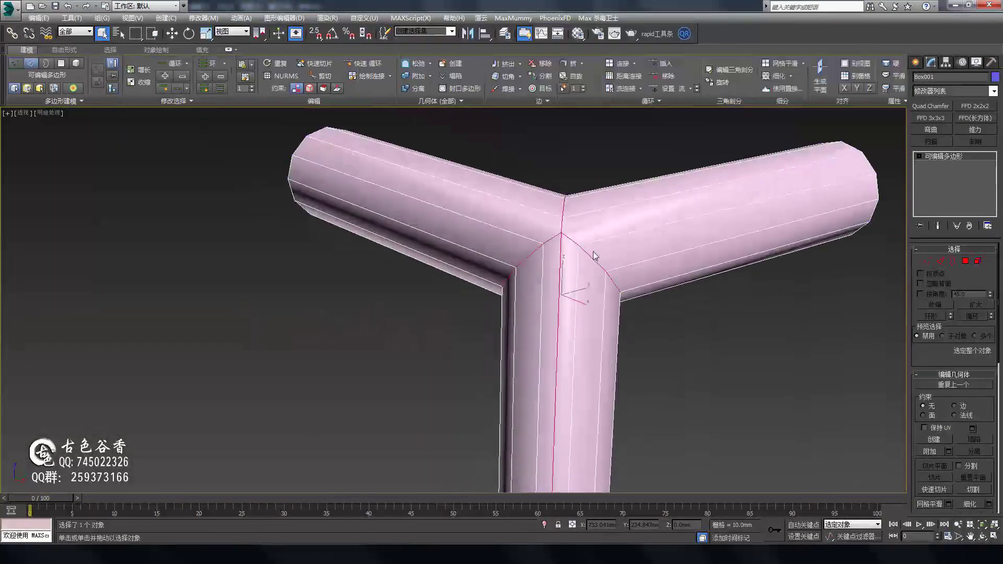